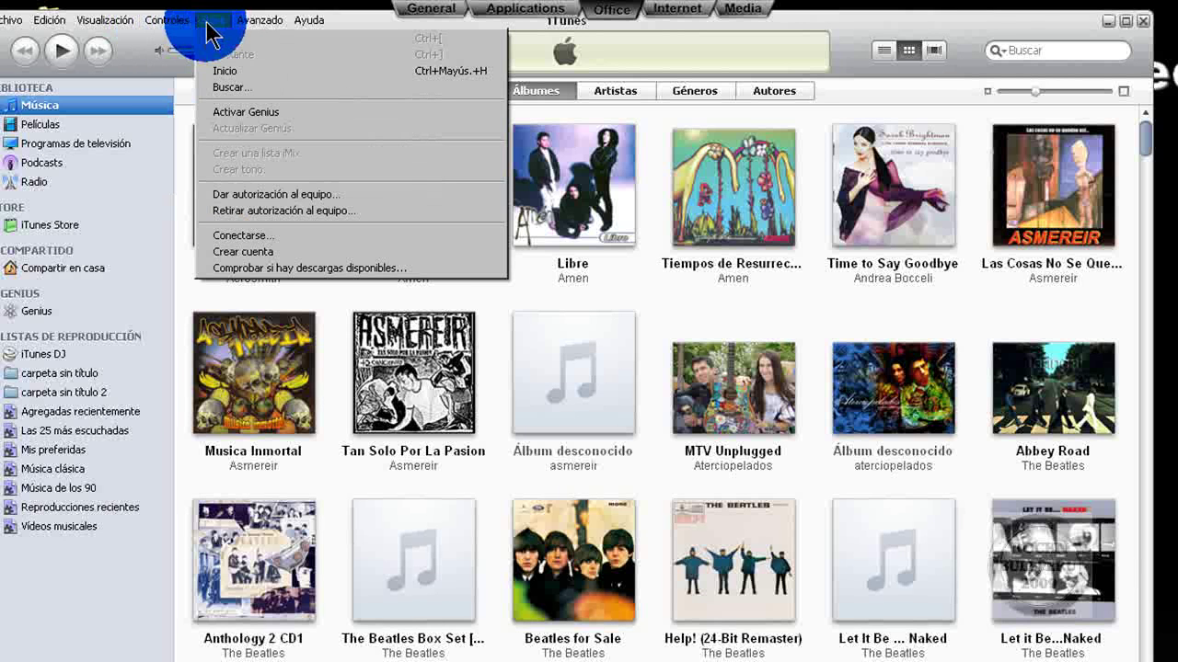
{"action": "mouse_move", "coordinate": [310, 28]}
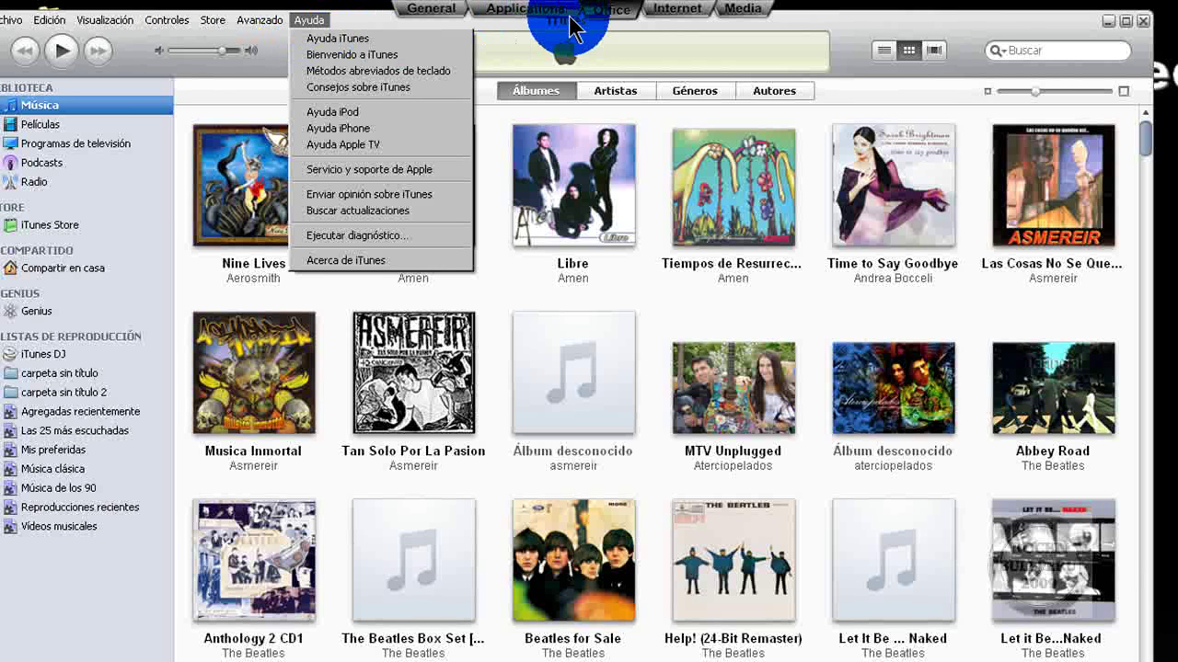
{"action": "left_click", "coordinate": [1128, 497]}
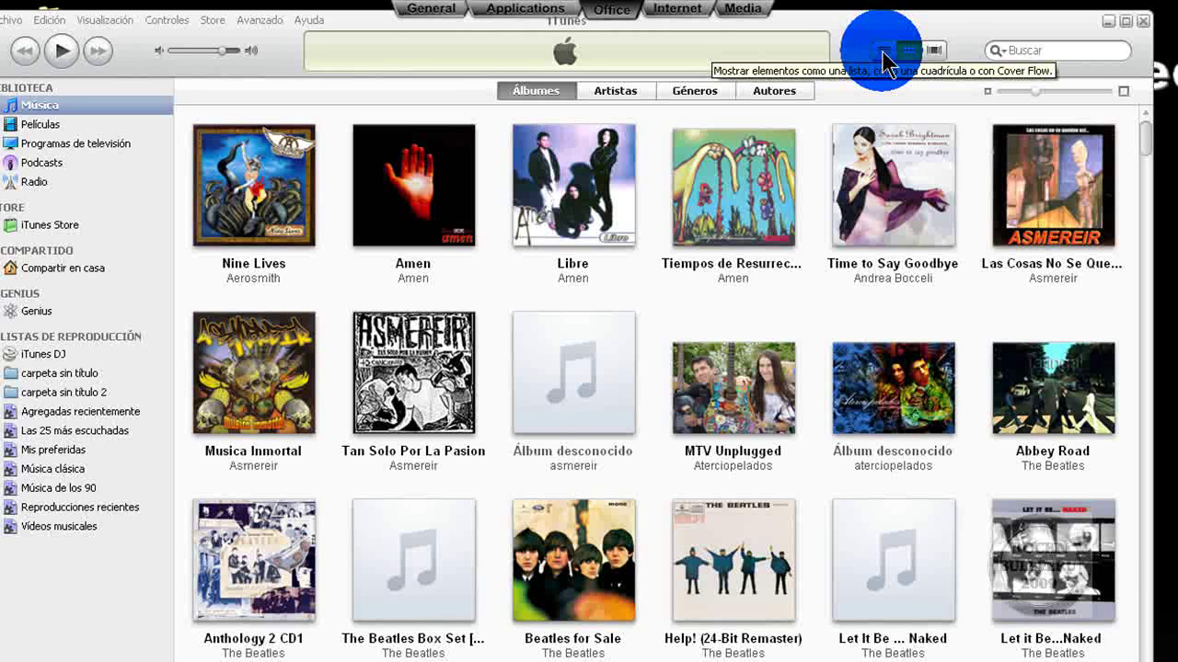
Show the music library in Cover Flow, as an album grid and as a list
{"action": "left_click", "coordinate": [934, 52]}
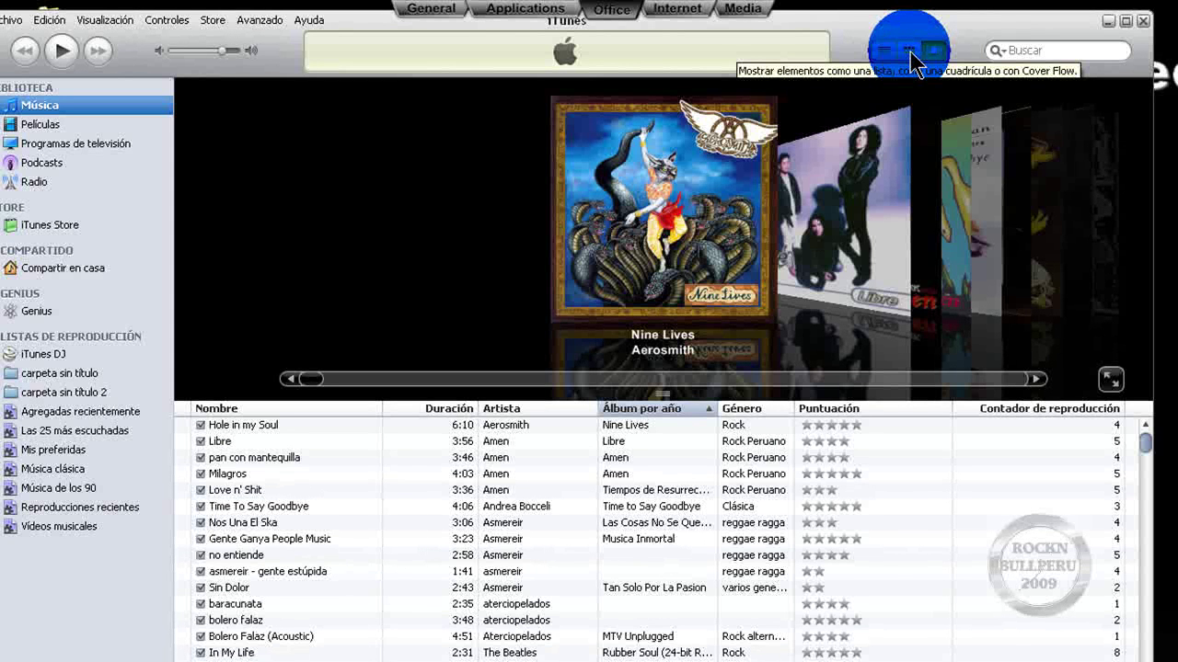
{"action": "left_click", "coordinate": [909, 52]}
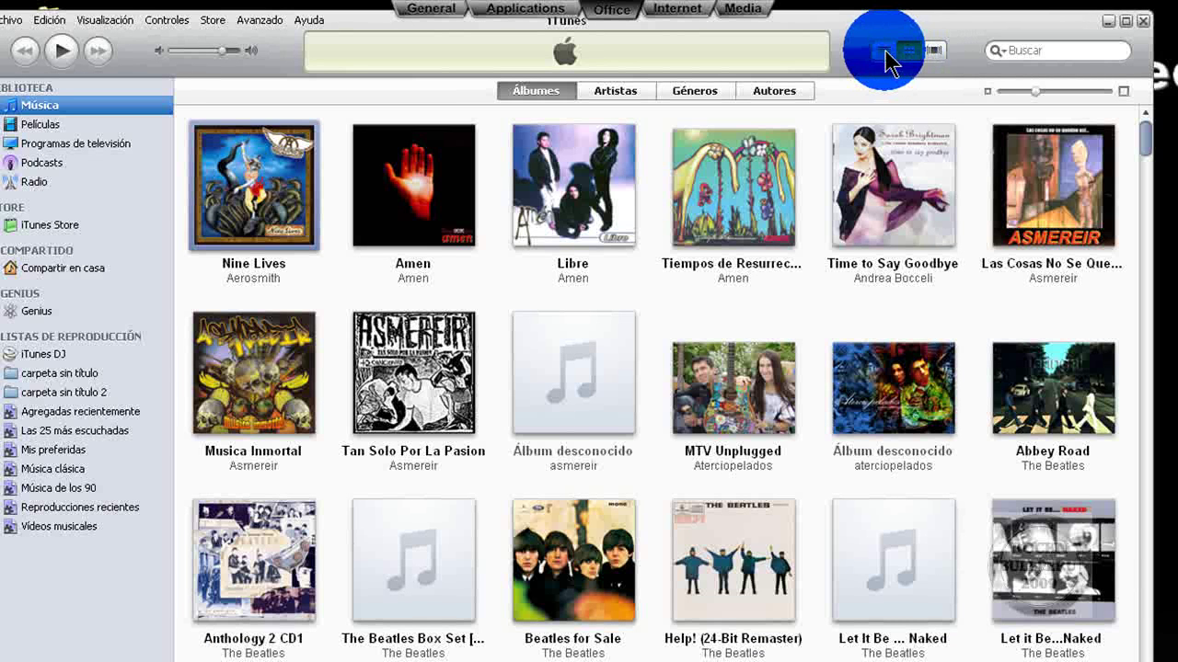
{"action": "left_click", "coordinate": [883, 49]}
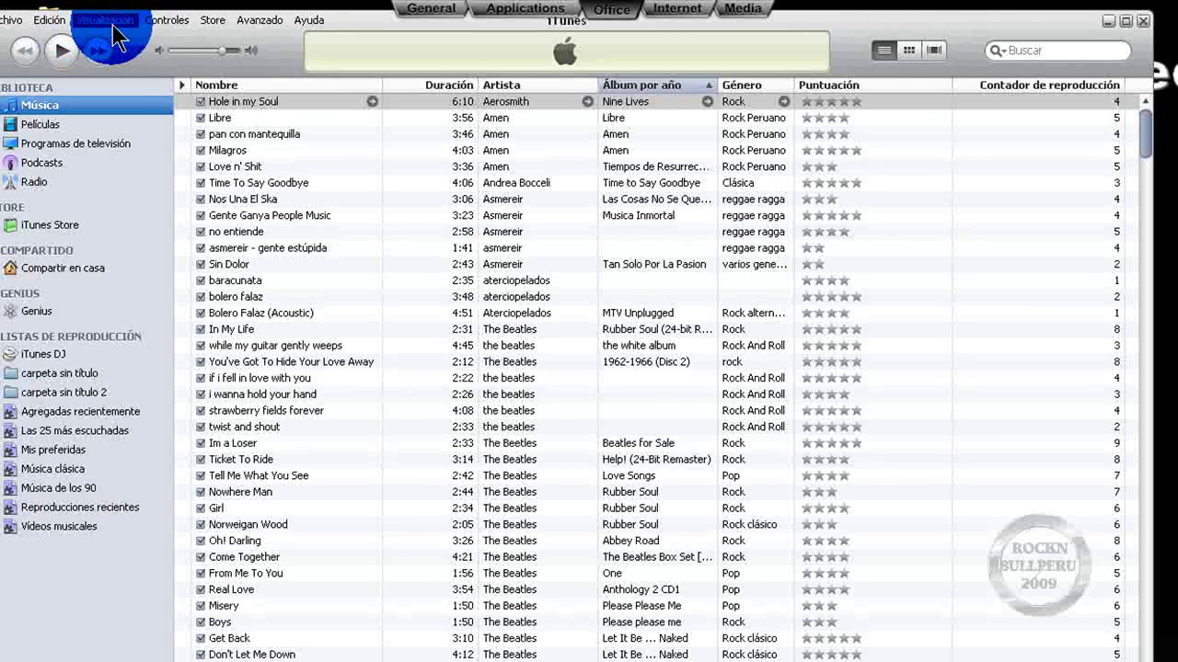
Switch the music library display to grid (como cuadrícula) and to Cover Flow
{"action": "left_click", "coordinate": [115, 26]}
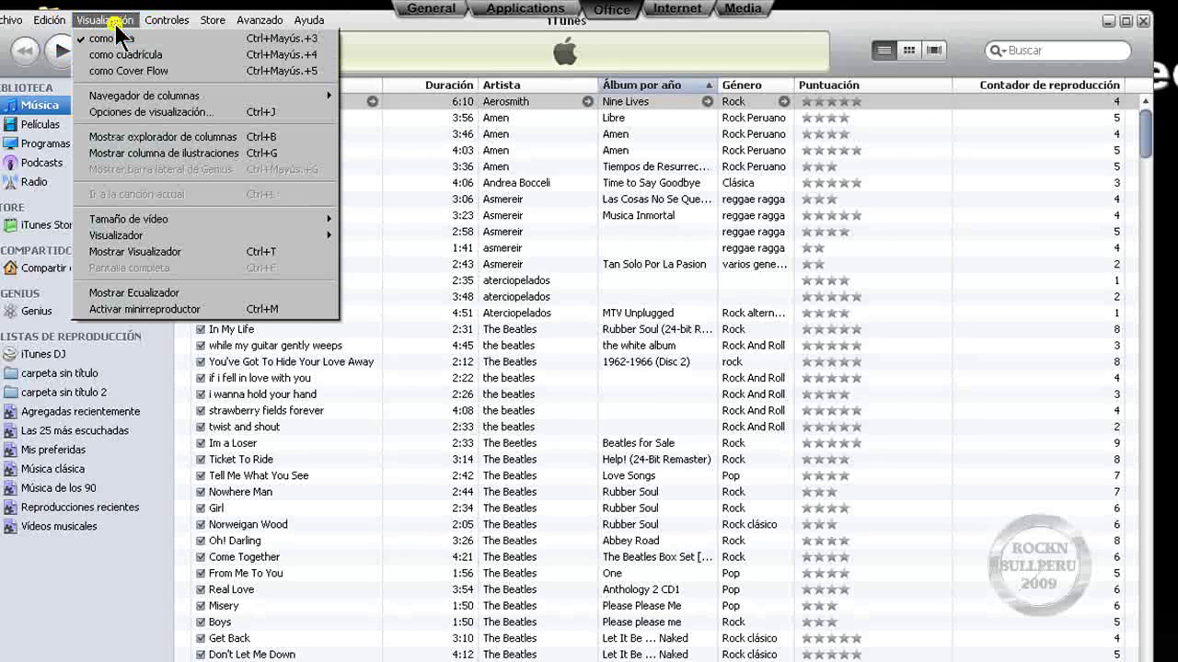
{"action": "left_click", "coordinate": [146, 54]}
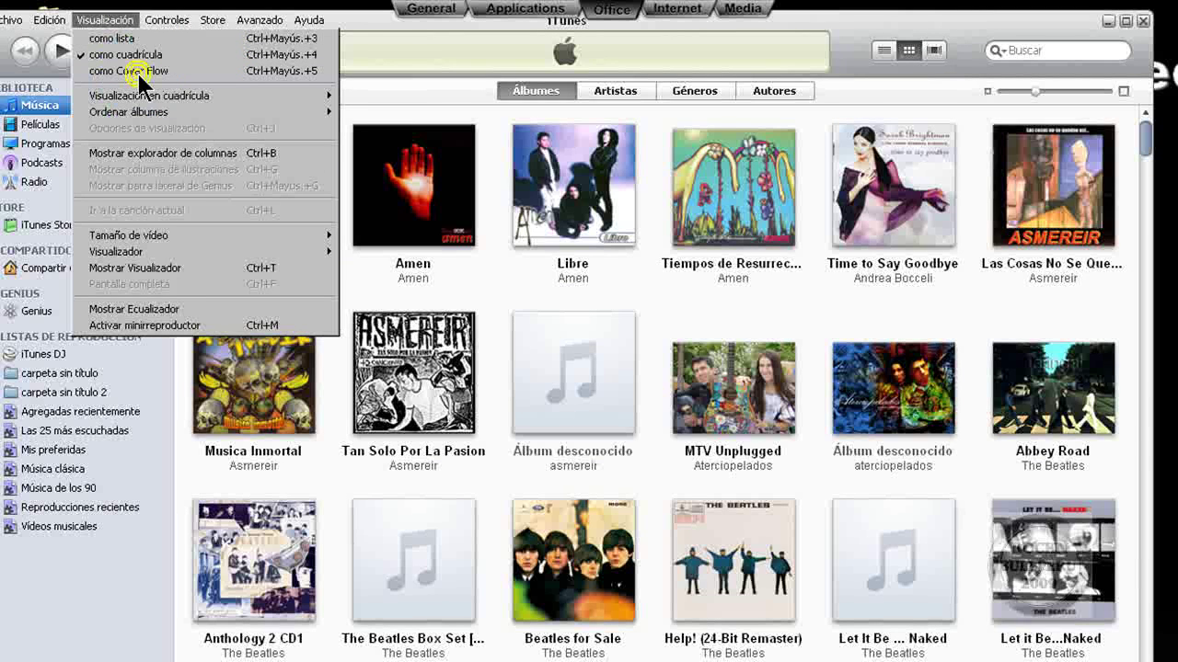
{"action": "left_click", "coordinate": [138, 72]}
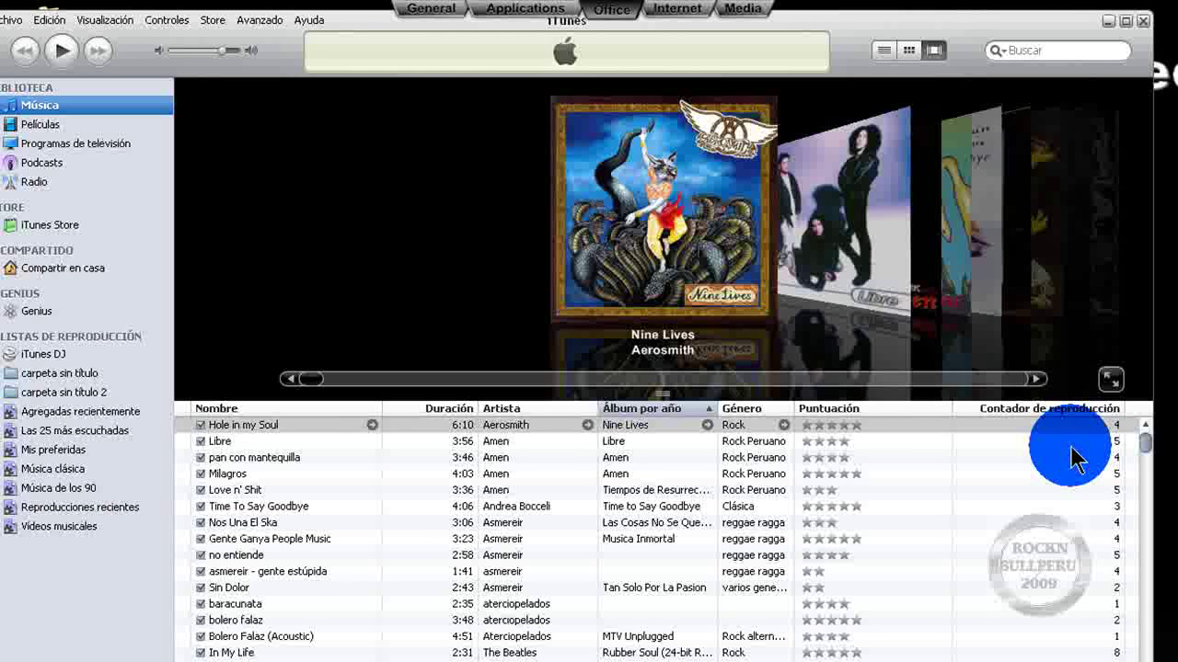
View the album covers in full-screen Cover Flow, then return to the windowed library
{"action": "left_click", "coordinate": [1110, 378]}
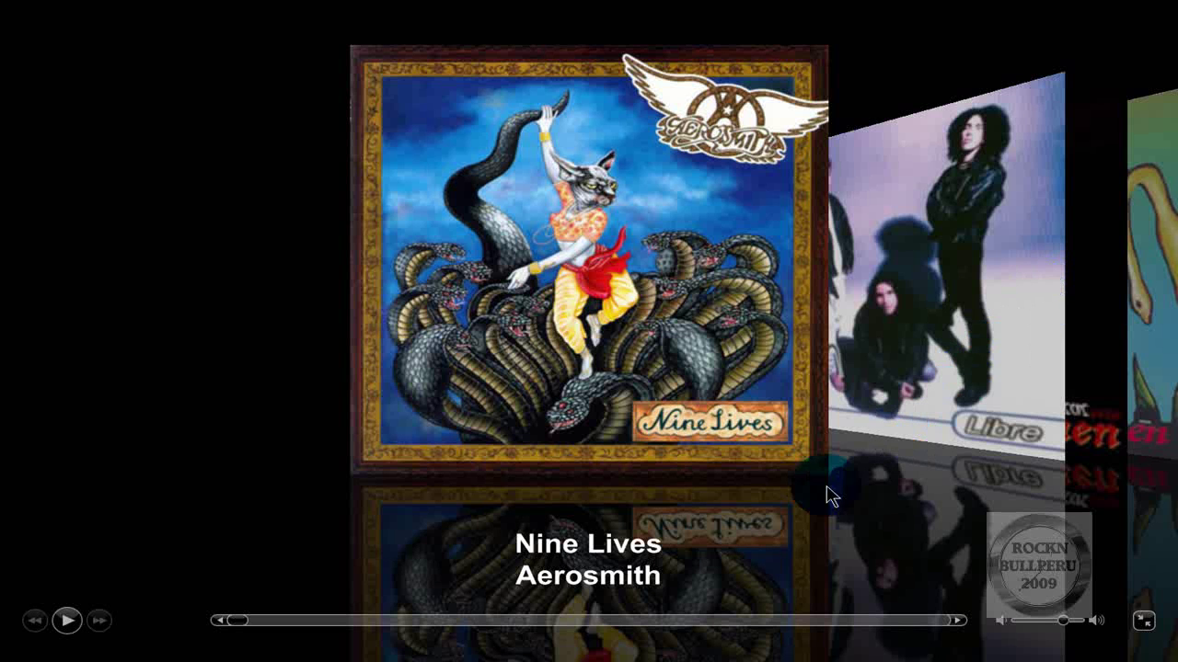
{"action": "left_click", "coordinate": [242, 621]}
{"action": "left_click_drag", "start_coordinate": [242, 621], "coordinate": [246, 628]}
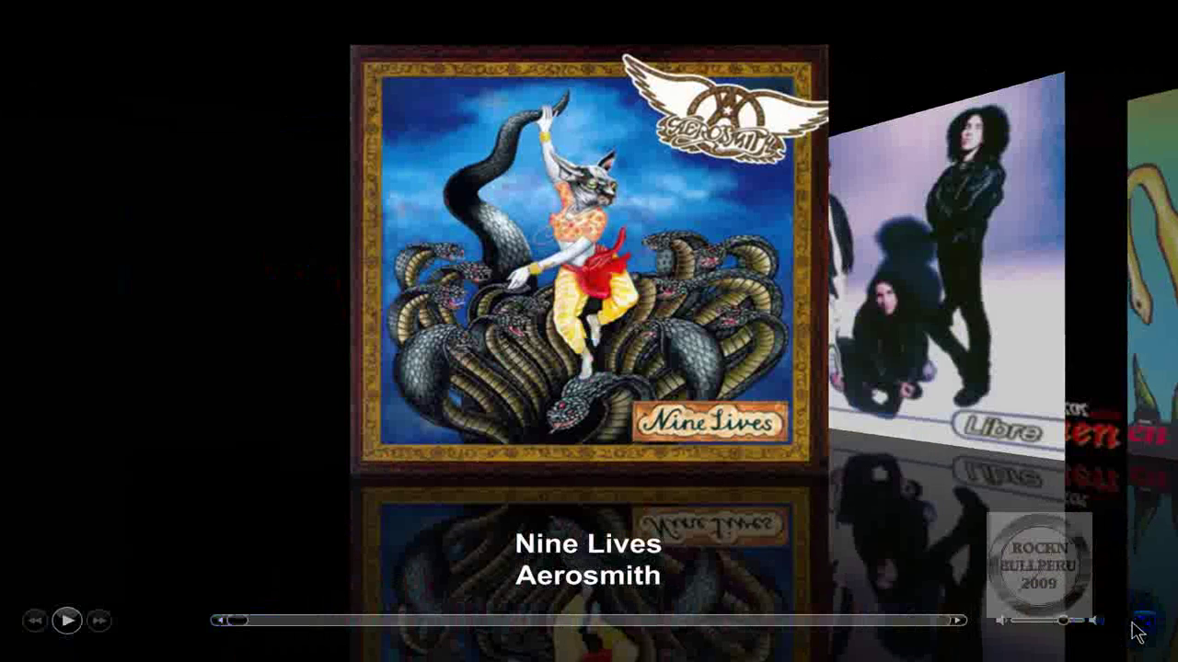
{"action": "left_click", "coordinate": [1140, 621]}
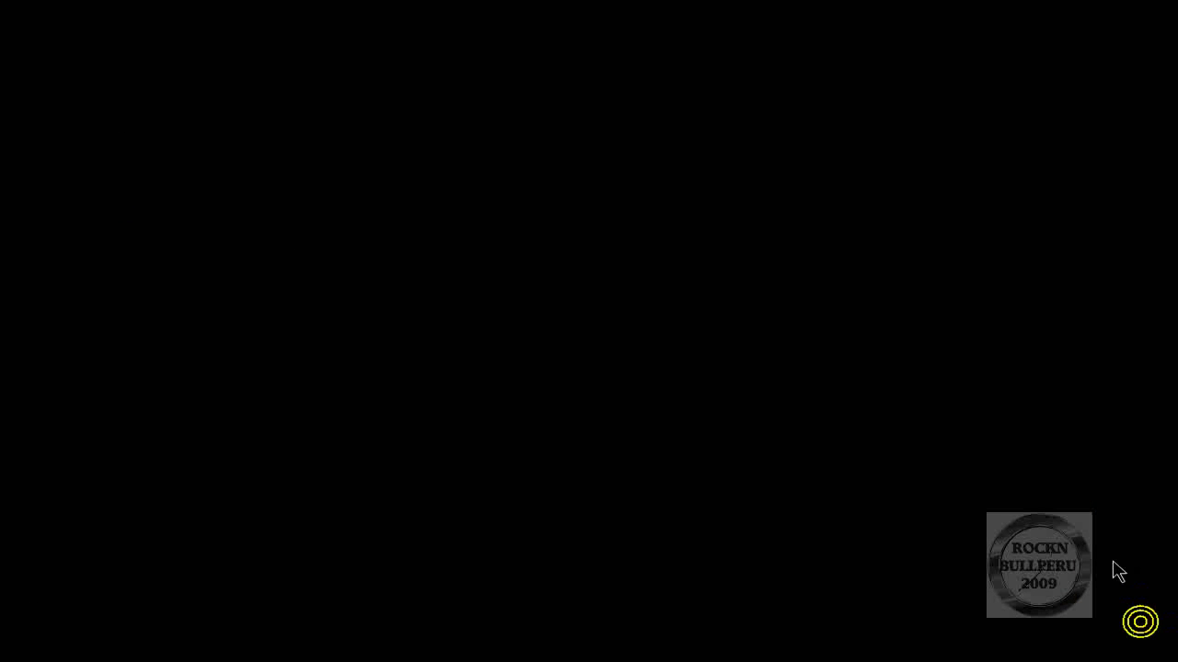
{"action": "key", "text": "Escape"}
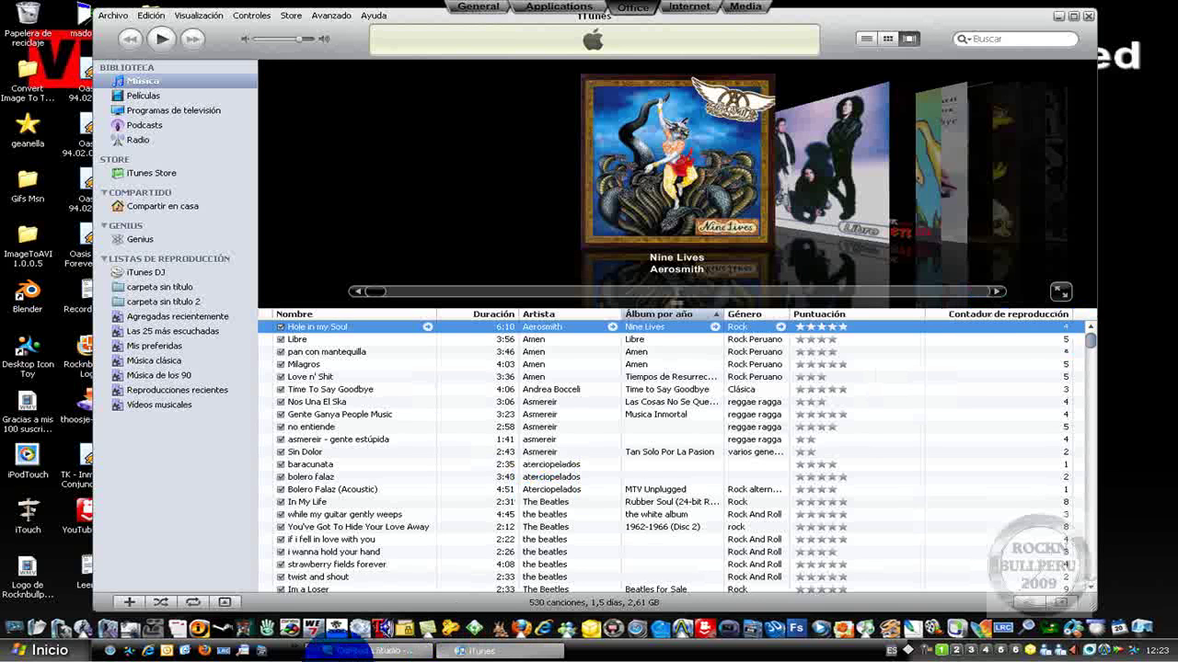
Minimize the iTunes window to the desktop, restoring it once in between
{"action": "left_click", "coordinate": [1072, 16]}
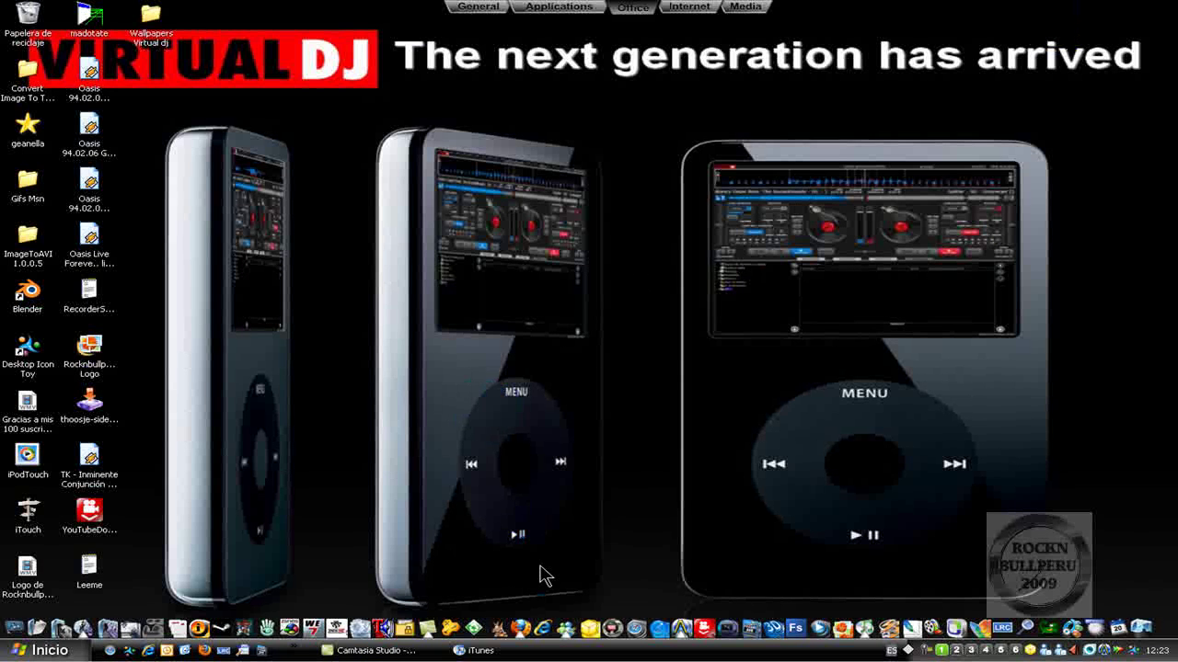
{"action": "left_click", "coordinate": [475, 651]}
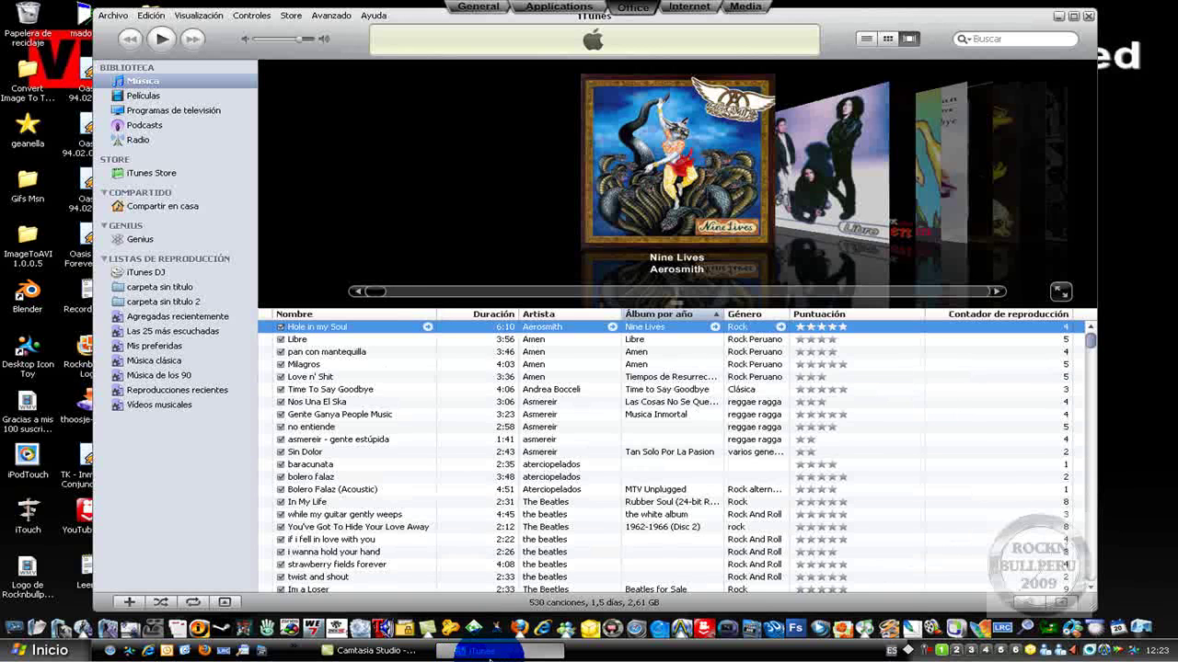
{"action": "left_click", "coordinate": [479, 651]}
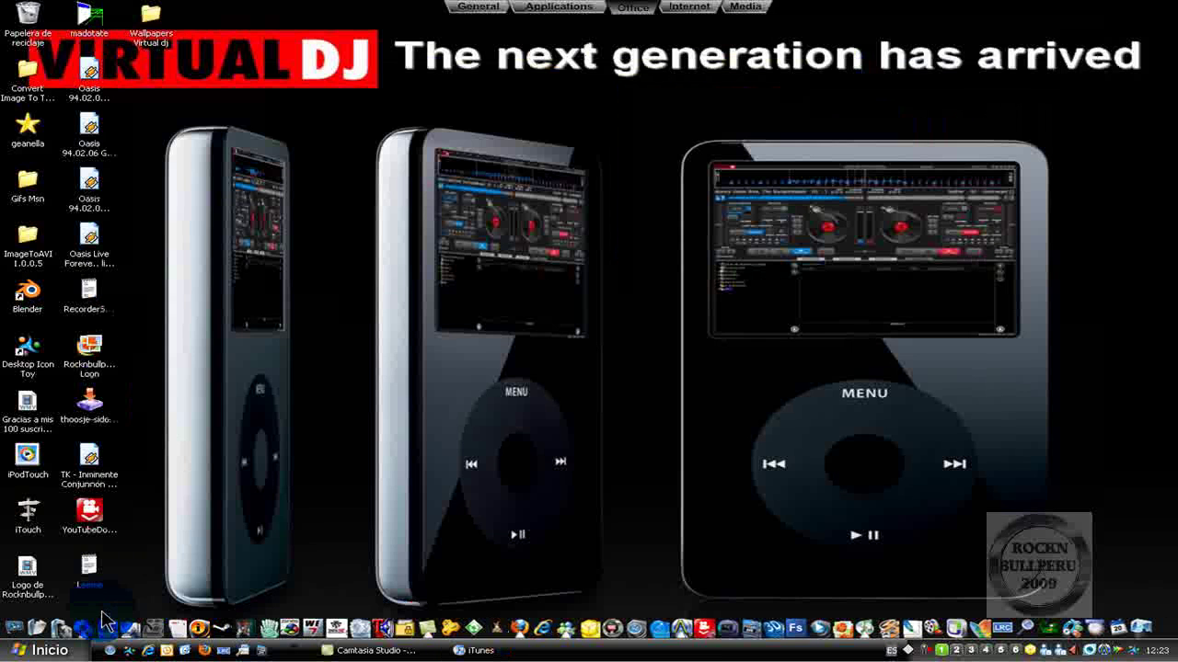
Open the my music folder inside Mis documentos and browse its songs down to the end of the list
{"action": "left_click", "coordinate": [39, 599]}
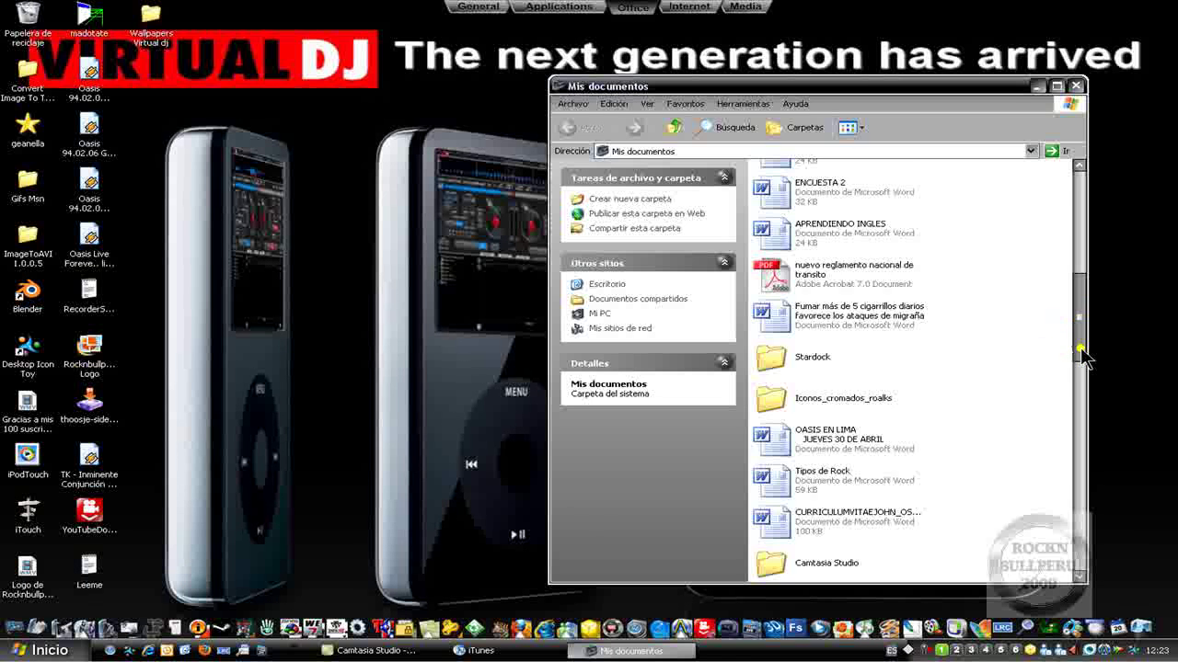
{"action": "left_click_drag", "start_coordinate": [1075, 377], "coordinate": [1076, 259]}
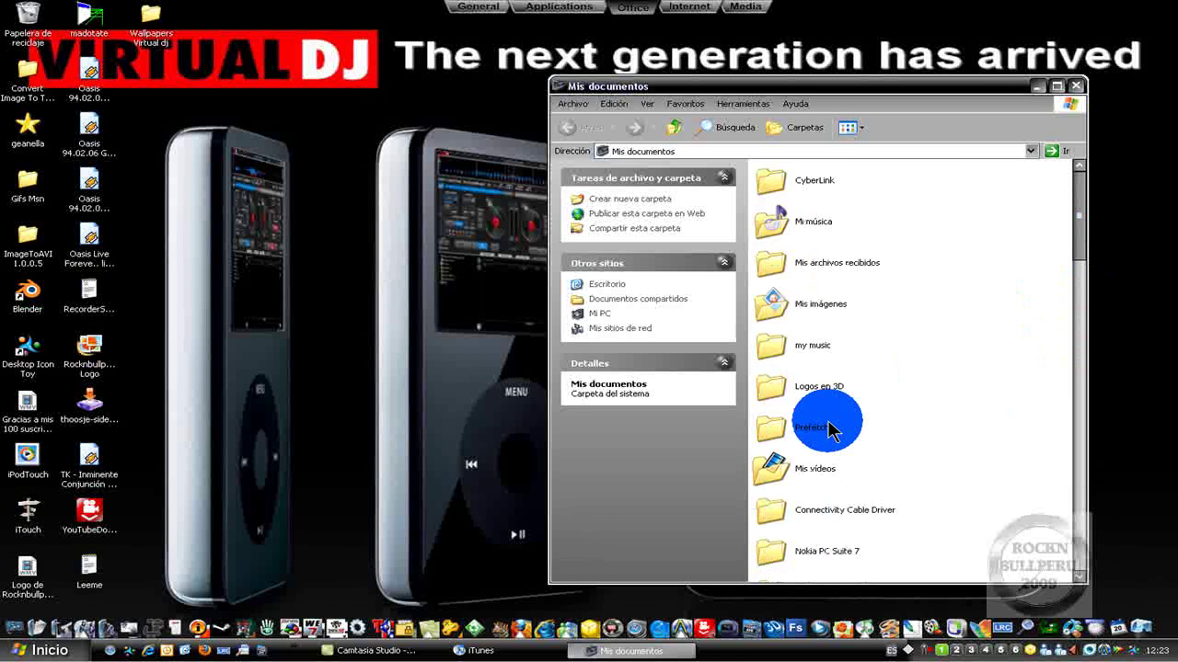
{"action": "double_click", "coordinate": [812, 345]}
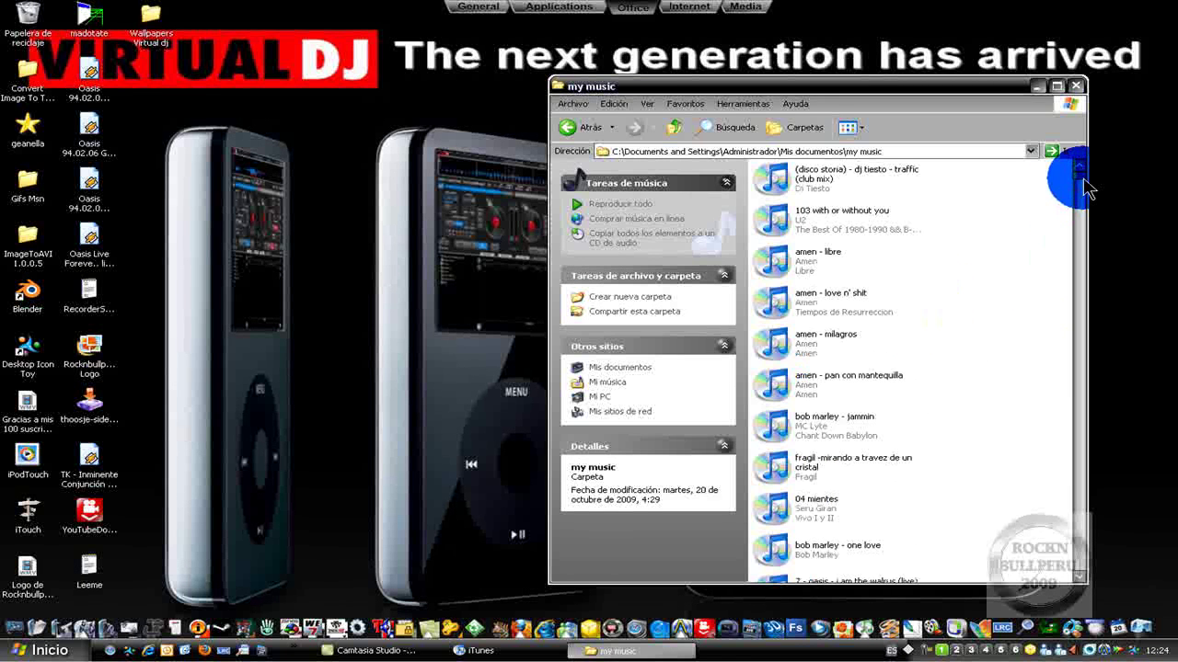
{"action": "left_click_drag", "start_coordinate": [1081, 184], "coordinate": [1081, 575]}
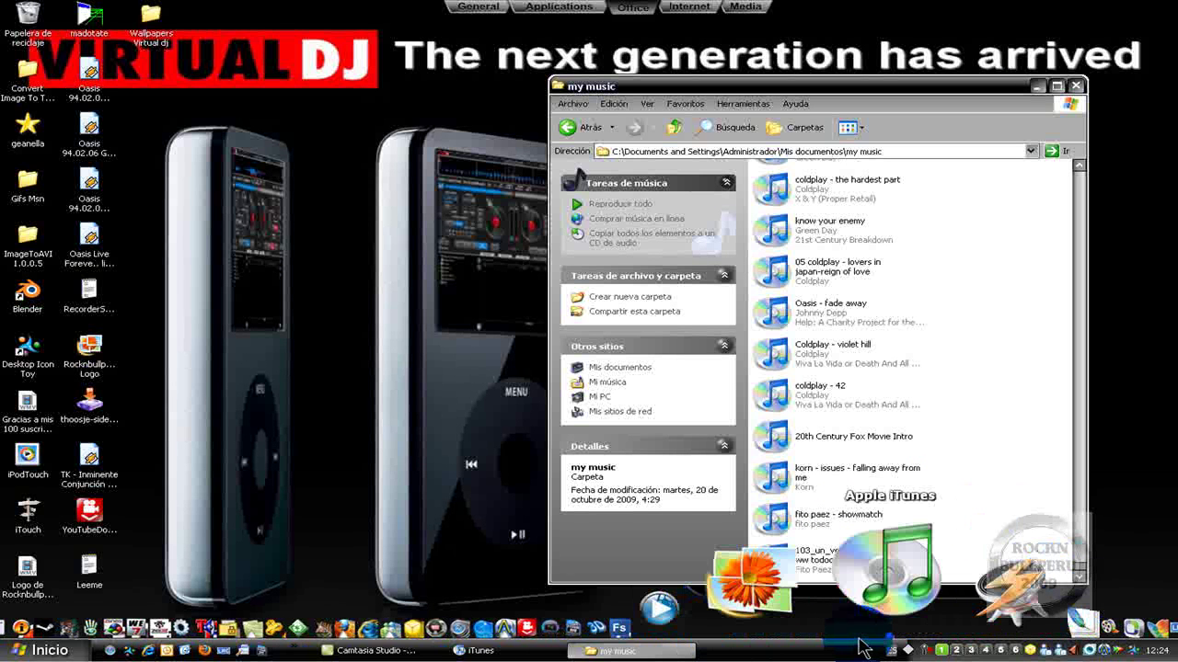
Bring the iTunes library forward briefly, then minimize both iTunes and the my music folder window
{"action": "left_click", "coordinate": [486, 657]}
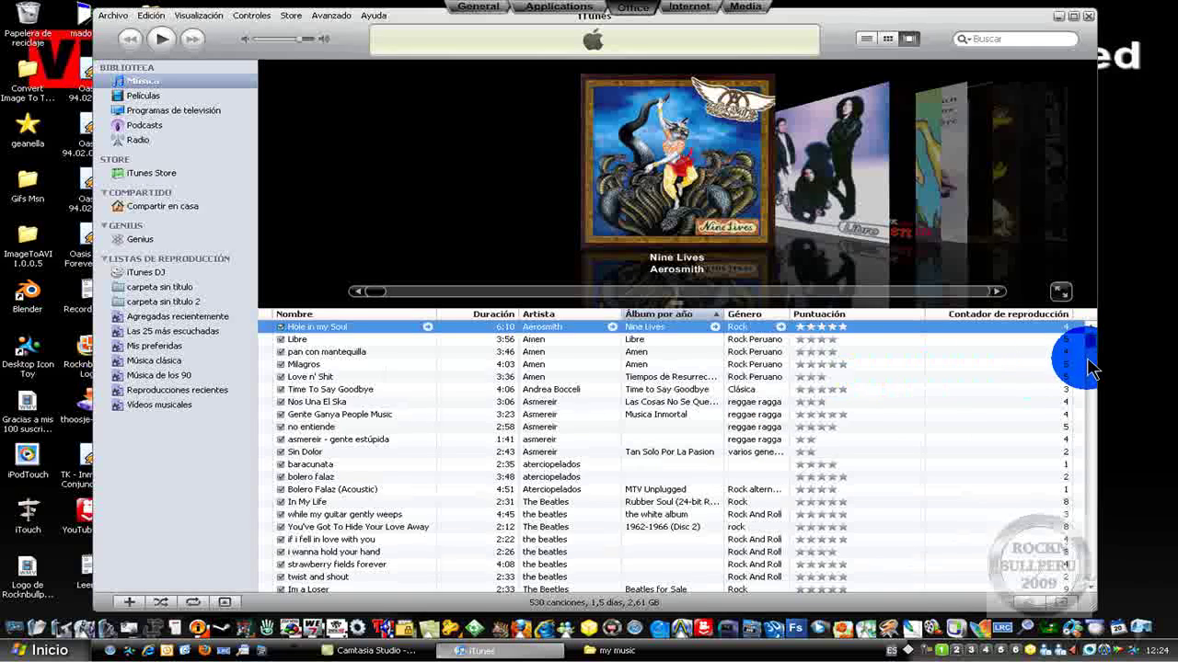
{"action": "left_click", "coordinate": [1059, 16]}
{"action": "left_click", "coordinate": [1031, 82]}
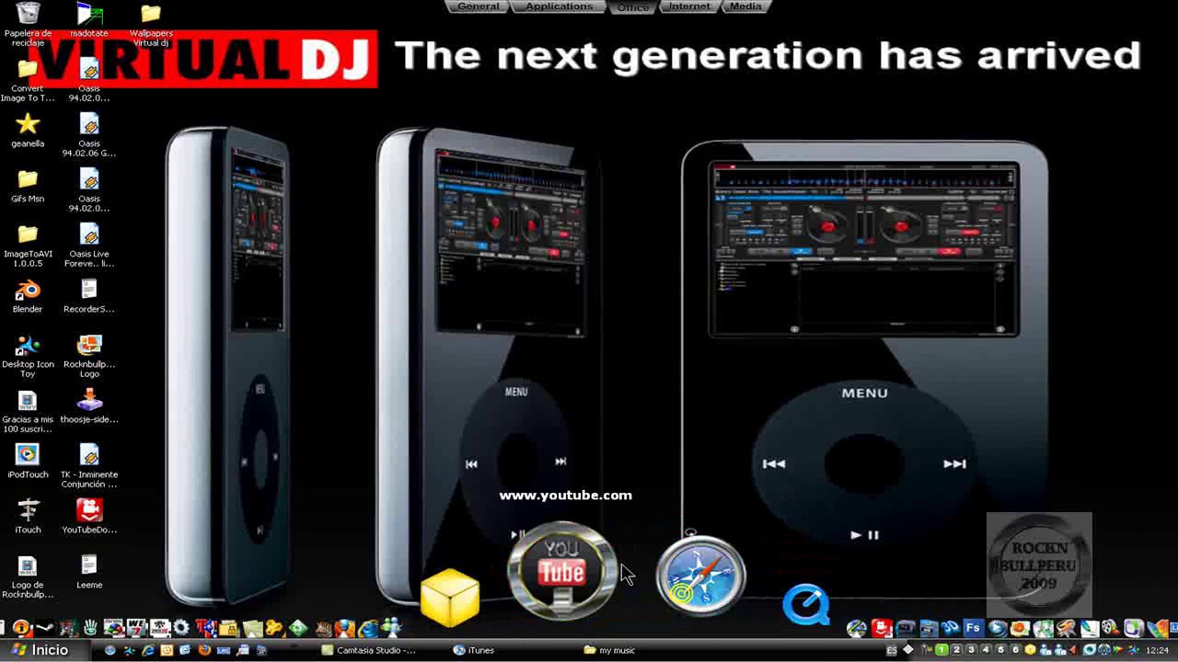
Open Ares in a maximized window and view its Búsqueda and Descargas sections
{"action": "left_click", "coordinate": [622, 574]}
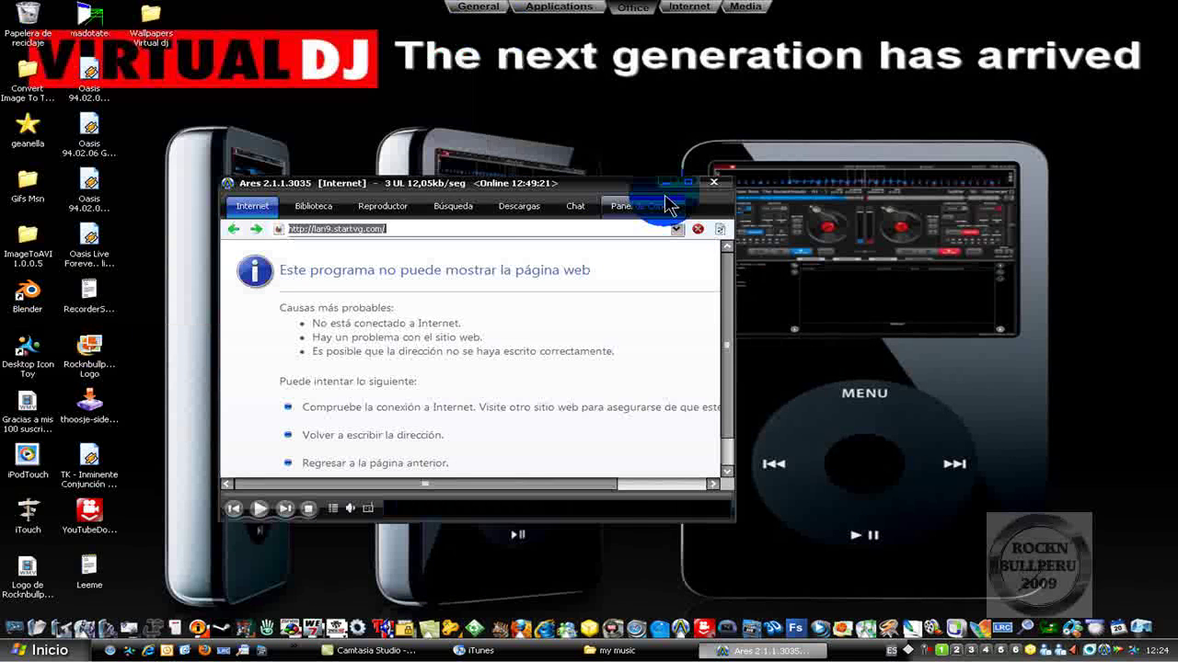
{"action": "left_click", "coordinate": [688, 183]}
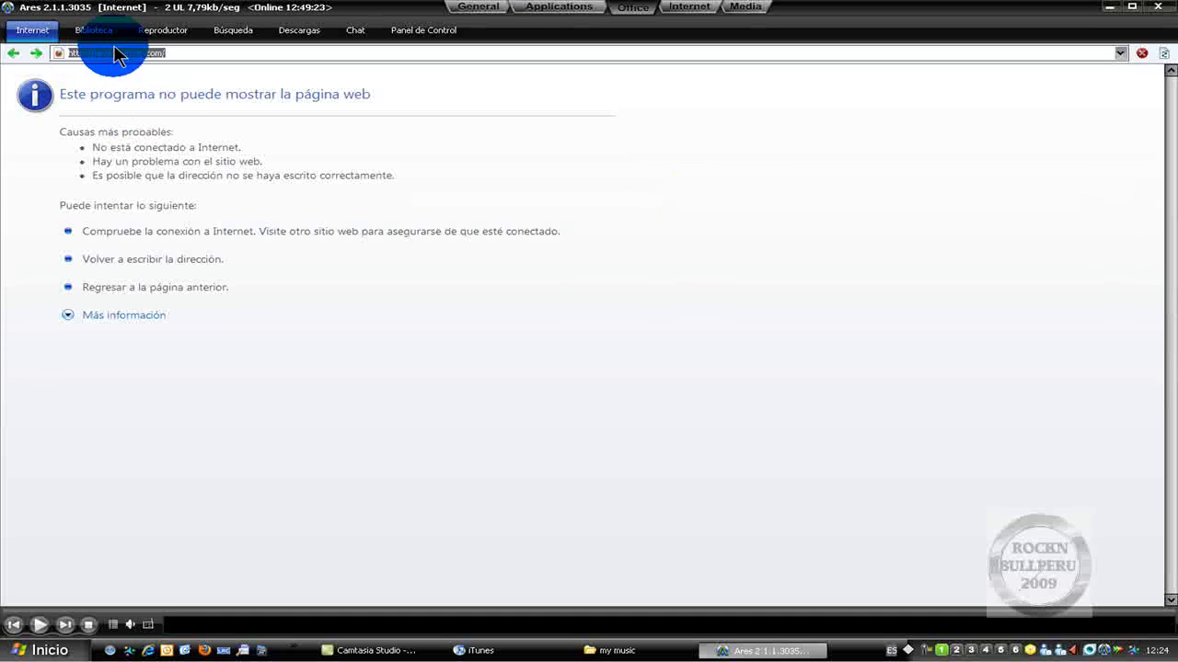
{"action": "left_click", "coordinate": [244, 33]}
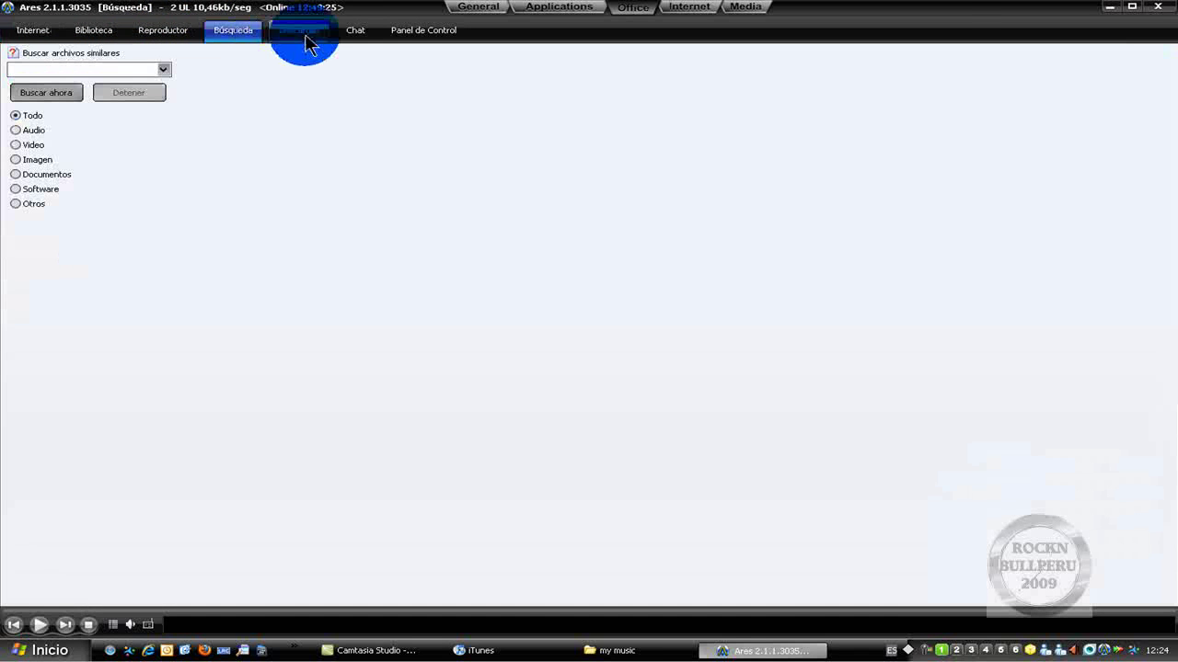
{"action": "left_click", "coordinate": [303, 35]}
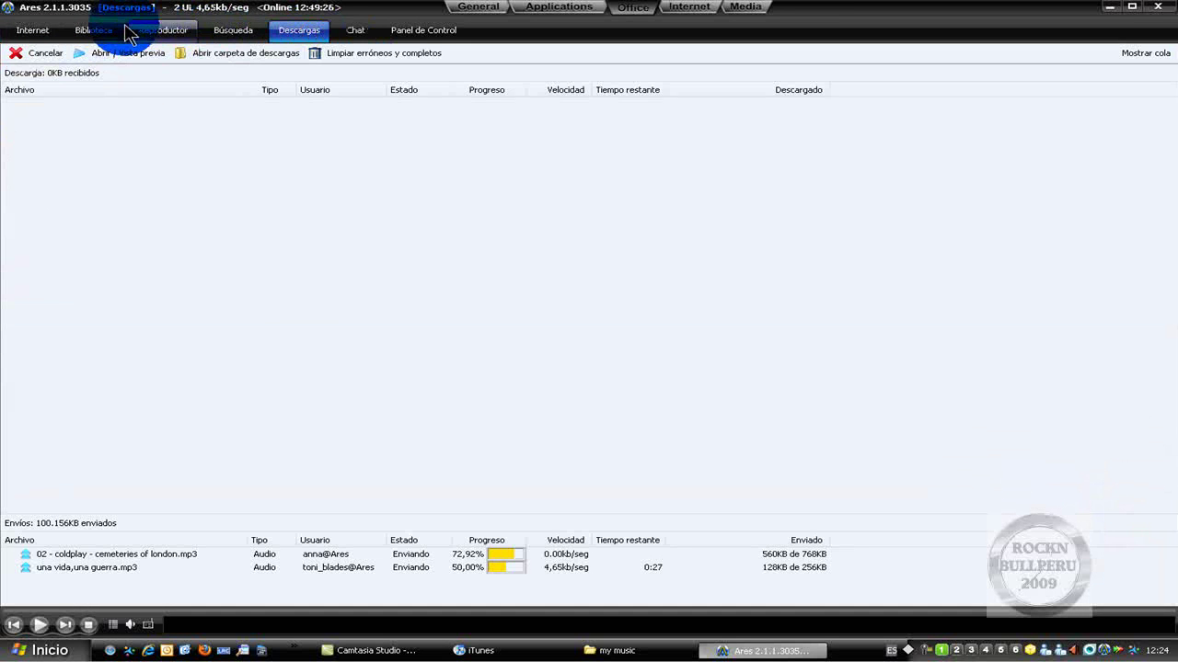
Find the song Peligrosa among the audio files in the Ares library and open its downloads folder
{"action": "left_click", "coordinate": [95, 33]}
{"action": "left_click", "coordinate": [66, 95]}
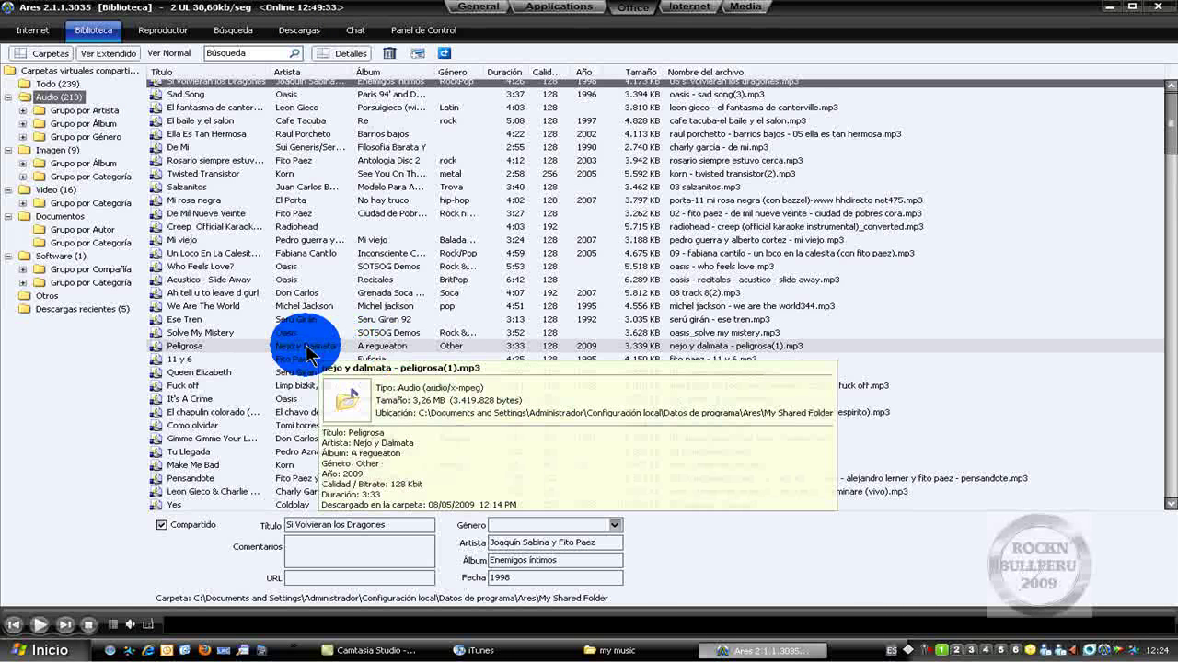
{"action": "right_click", "coordinate": [308, 348]}
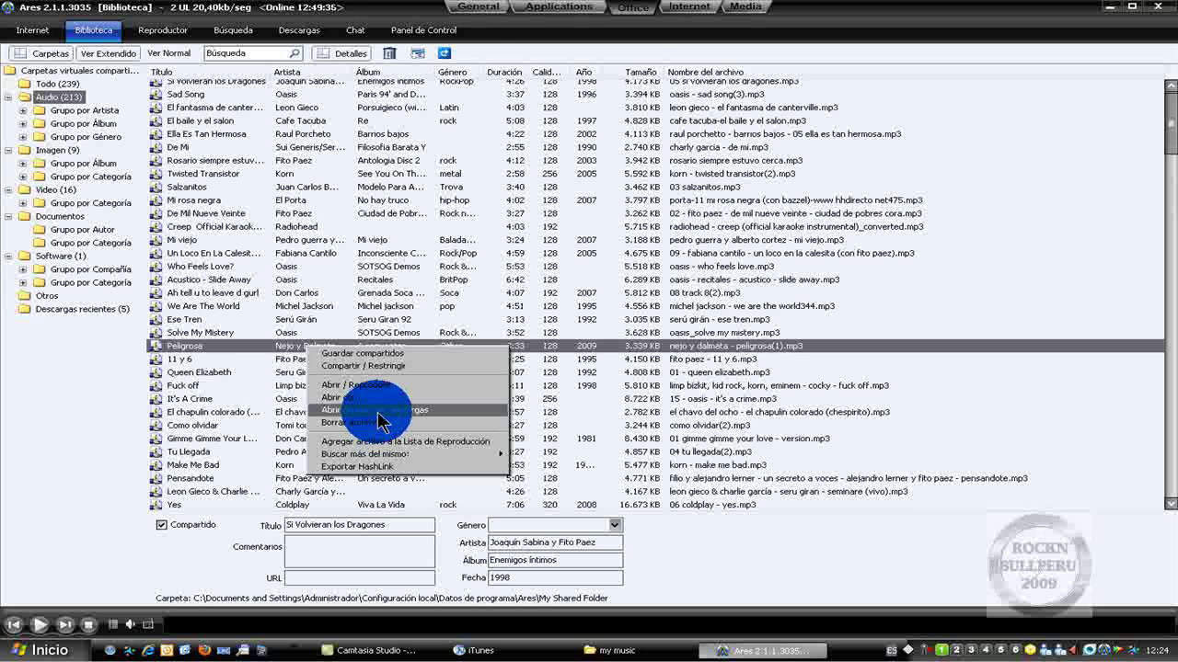
{"action": "left_click", "coordinate": [378, 411]}
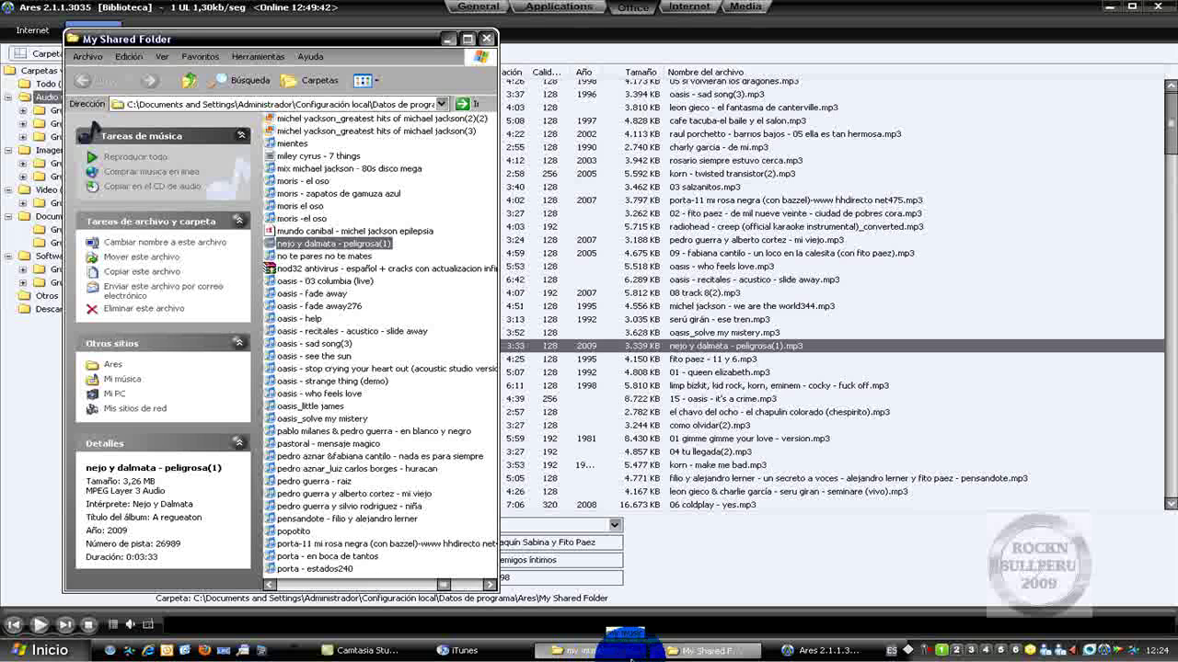
Restore the my music folder window and place it beside the My Shared Folder window
{"action": "left_click", "coordinate": [628, 651]}
{"action": "mouse_move", "coordinate": [313, 243]}
{"action": "left_mouse_down"}
{"action": "mouse_move", "coordinate": [303, 239]}
{"action": "mouse_move", "coordinate": [322, 253]}
{"action": "left_mouse_up"}
{"action": "left_click_drag", "start_coordinate": [881, 90], "coordinate": [911, 73]}
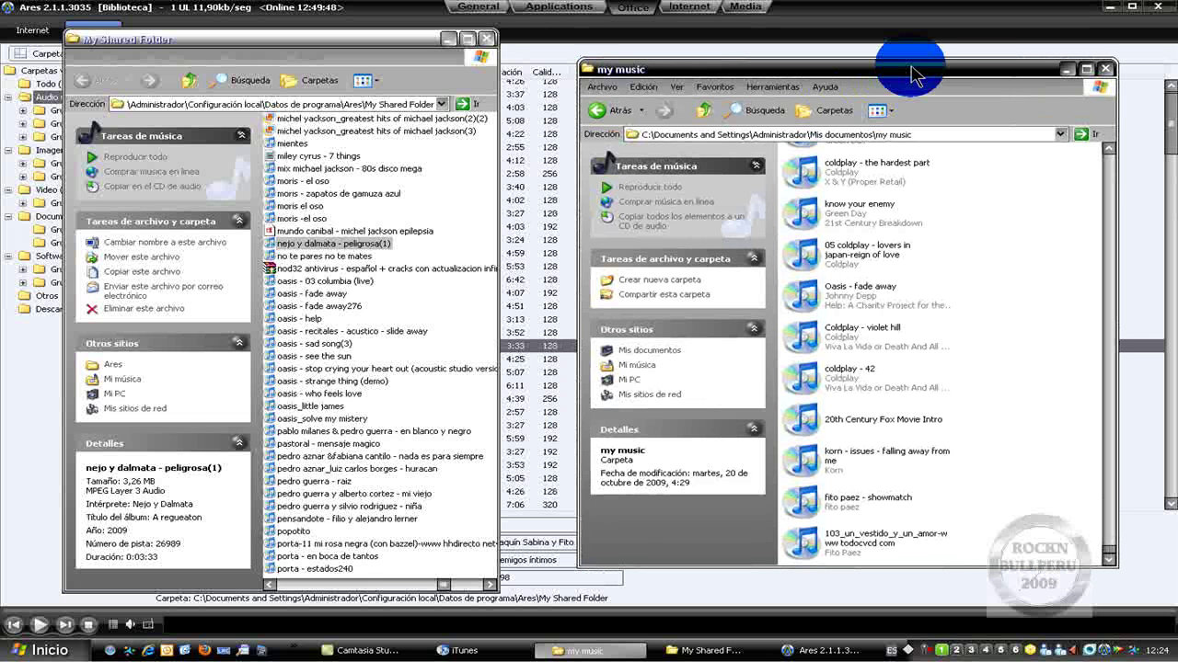
Move the file "nejo y dalmata - peligrosa(1)" from My Shared Folder to the end of the my music folder
{"action": "left_click", "coordinate": [1110, 557]}
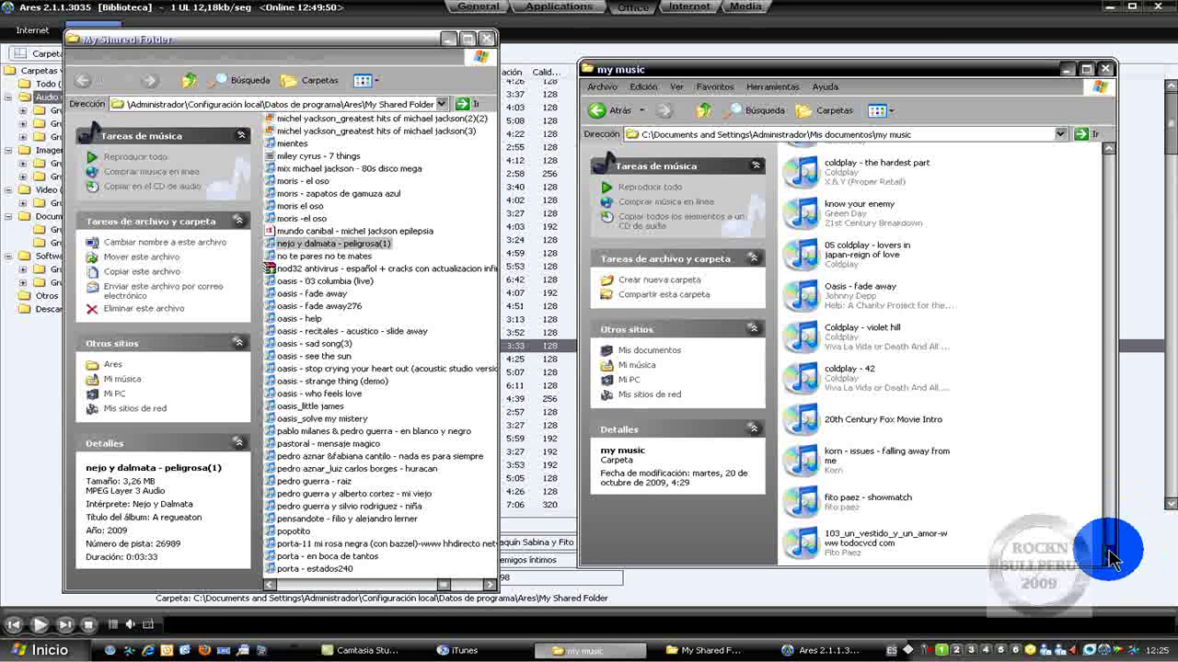
{"action": "left_click", "coordinate": [306, 248]}
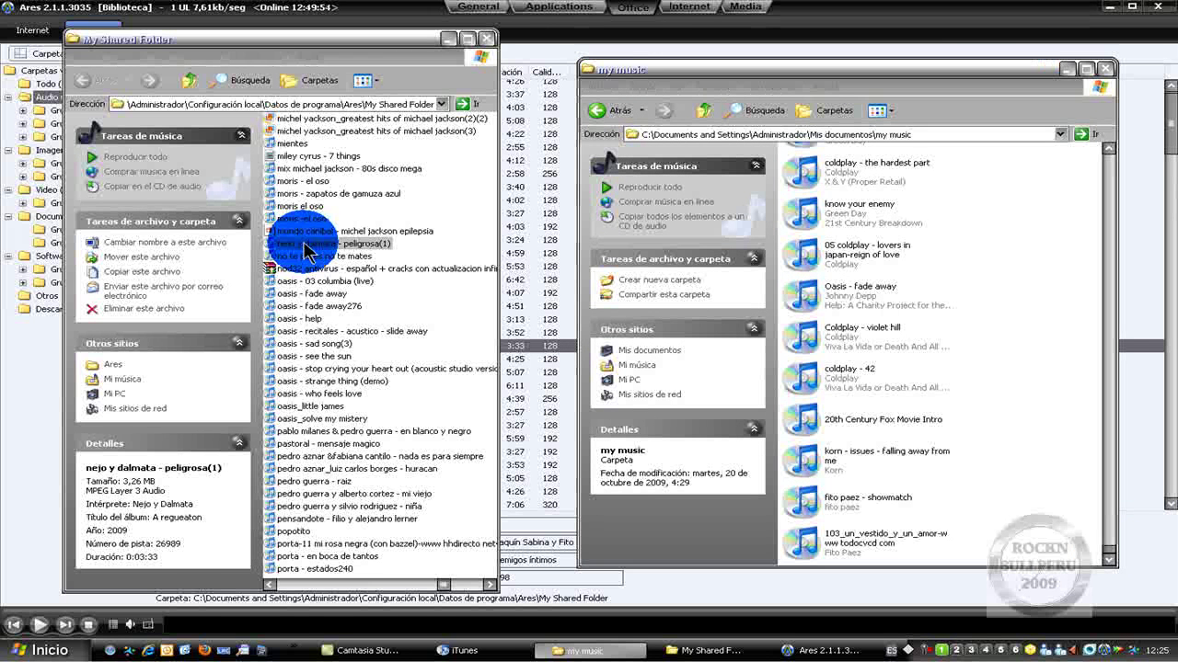
{"action": "left_click_drag", "start_coordinate": [307, 248], "coordinate": [987, 538]}
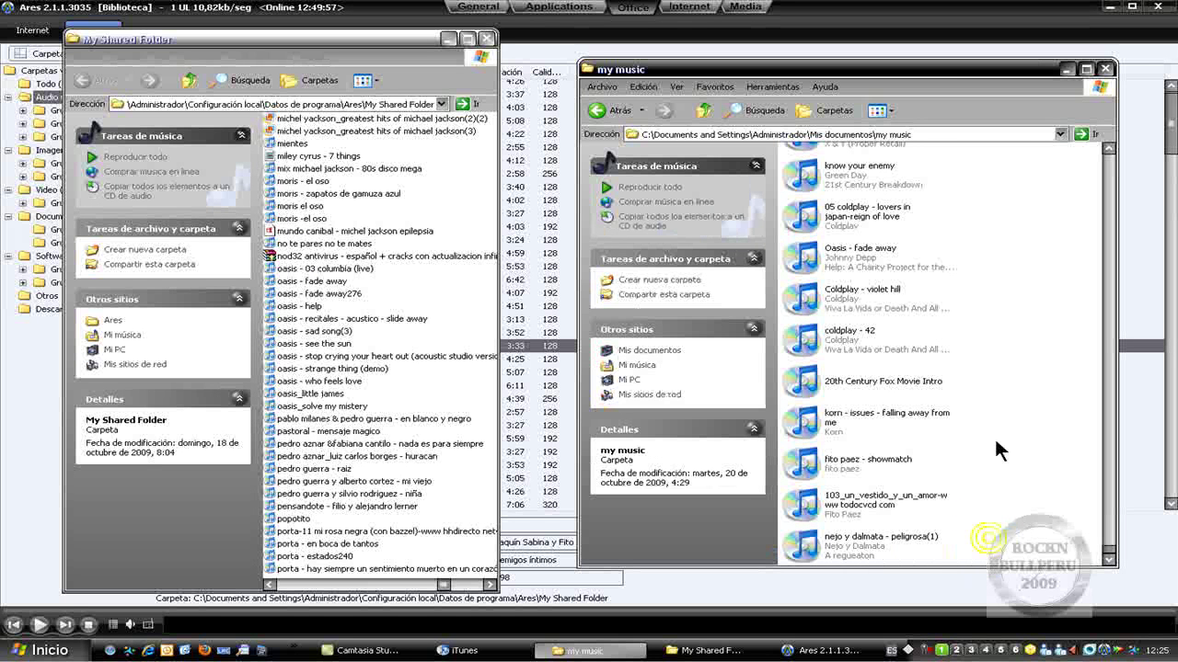
Play "nejo y dalmata - peligrosa(1)" from the my music folder in iTunes, then pause playback
{"action": "left_click_drag", "start_coordinate": [814, 543], "coordinate": [979, 557]}
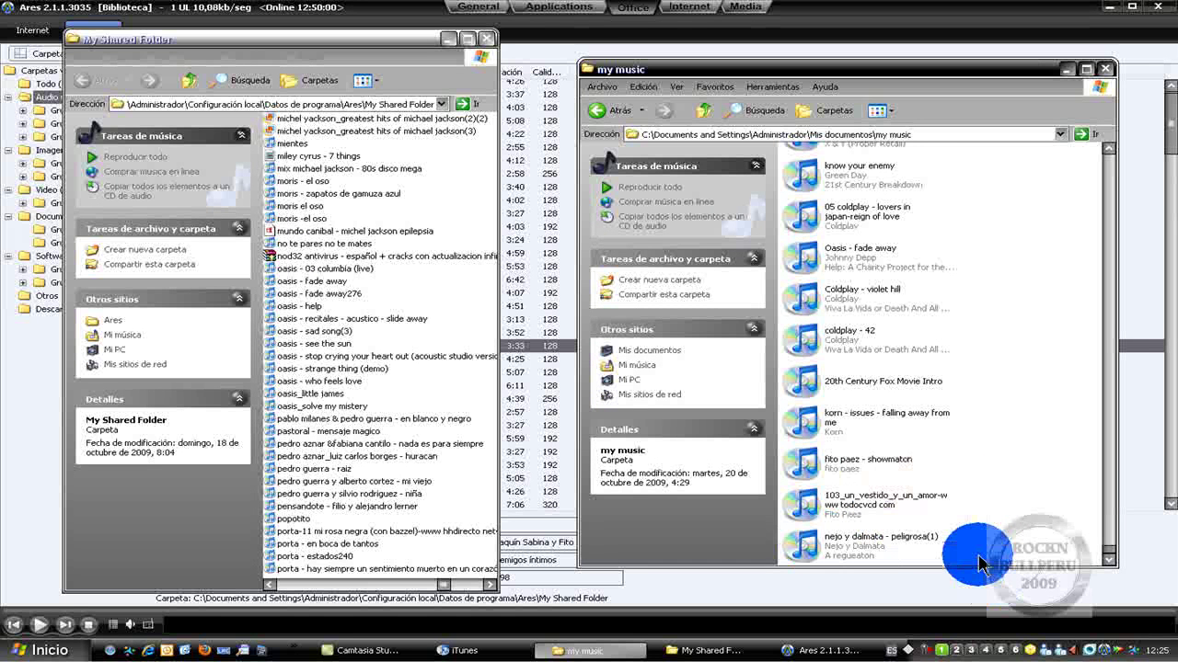
{"action": "double_click", "coordinate": [981, 563]}
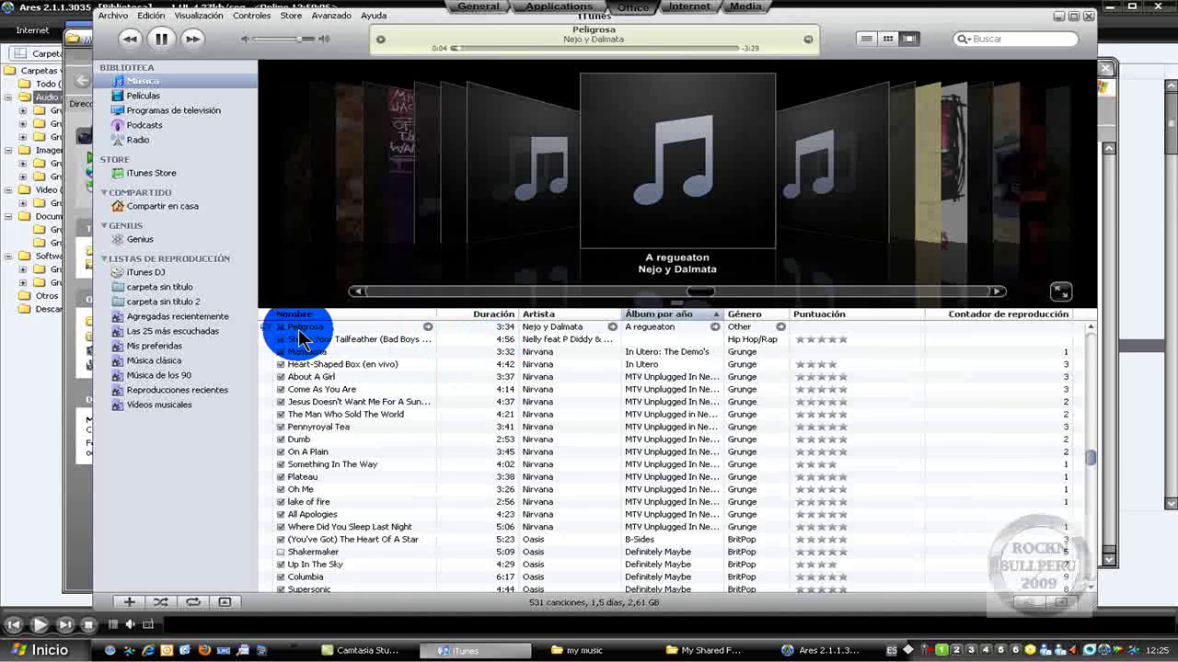
{"action": "left_click", "coordinate": [161, 37]}
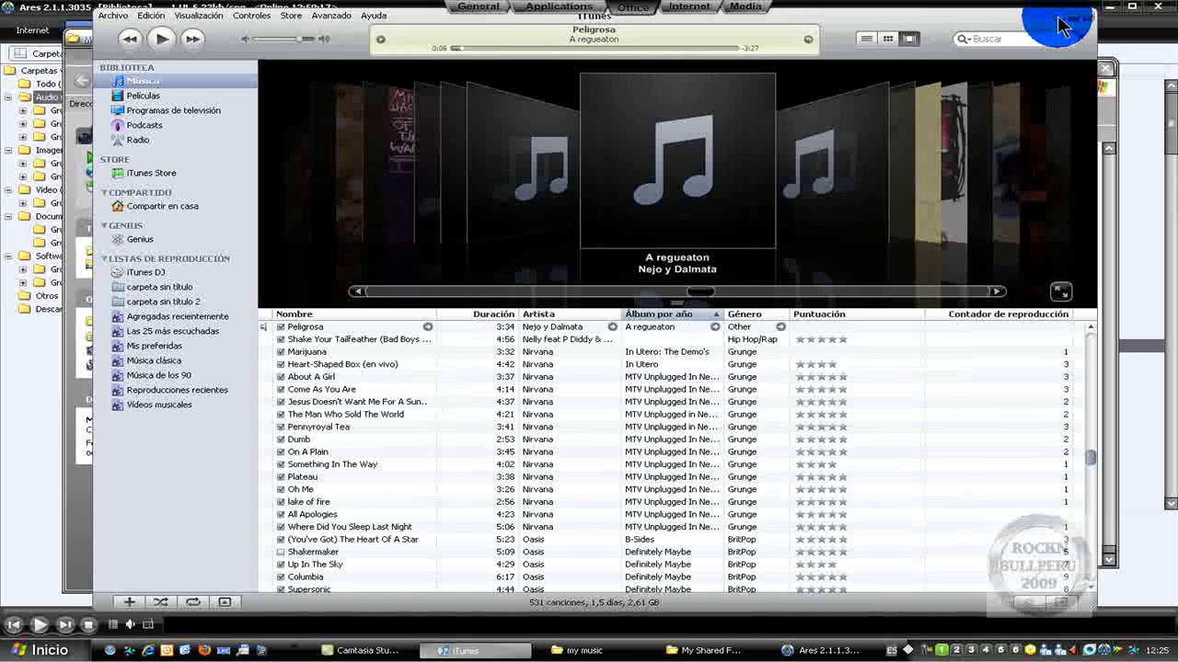
Clear the Ares, My Shared Folder and my music windows from the desktop and move the iTunes window higher
{"action": "left_click", "coordinate": [1109, 127]}
{"action": "left_click", "coordinate": [1104, 67]}
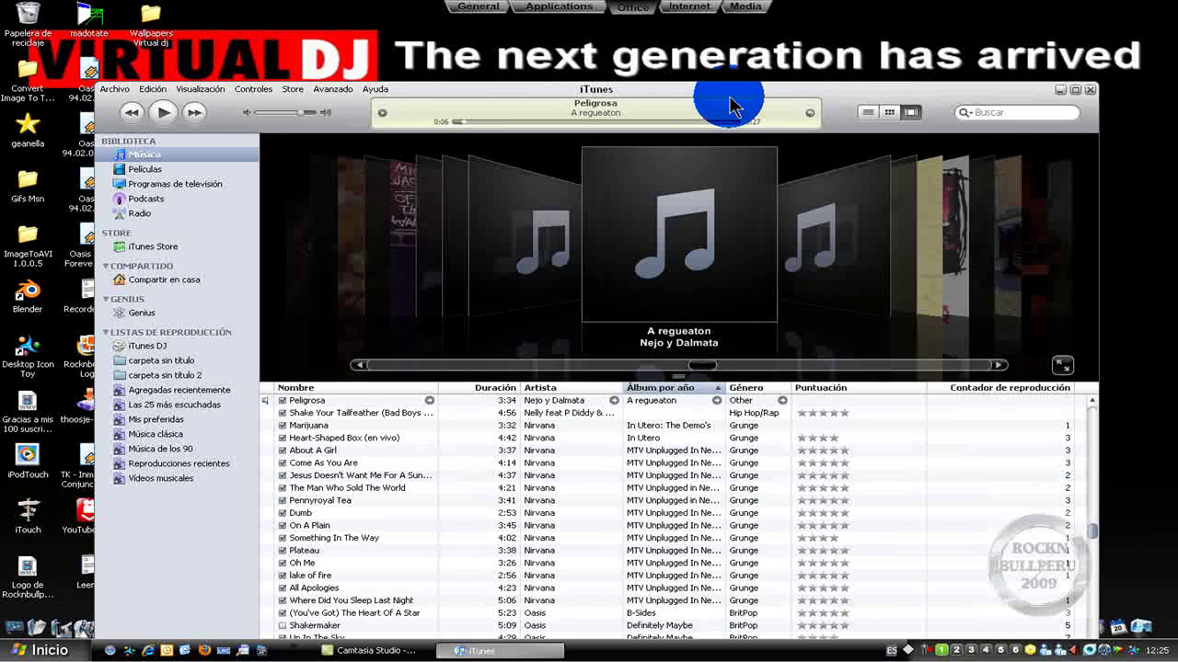
{"action": "left_click_drag", "start_coordinate": [729, 104], "coordinate": [739, 35]}
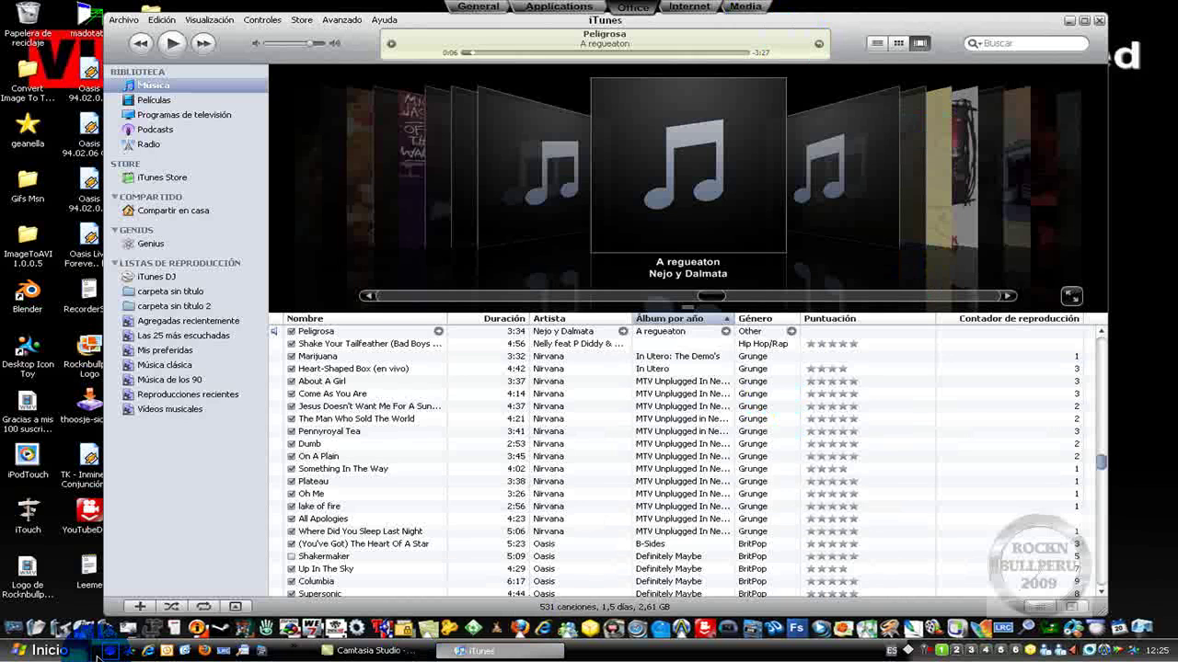
Open the song information for "bolero falaz" and examine its summary, name and artist fields and the list of available genres
{"action": "left_click_drag", "start_coordinate": [711, 295], "coordinate": [379, 310]}
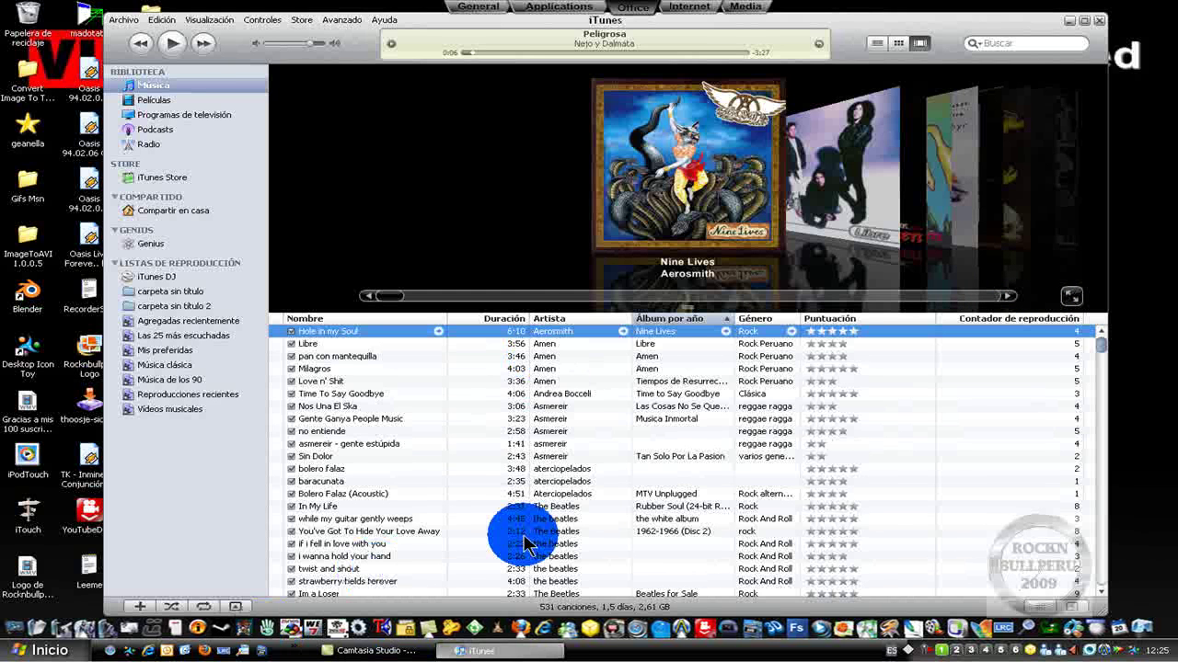
{"action": "right_click", "coordinate": [544, 471]}
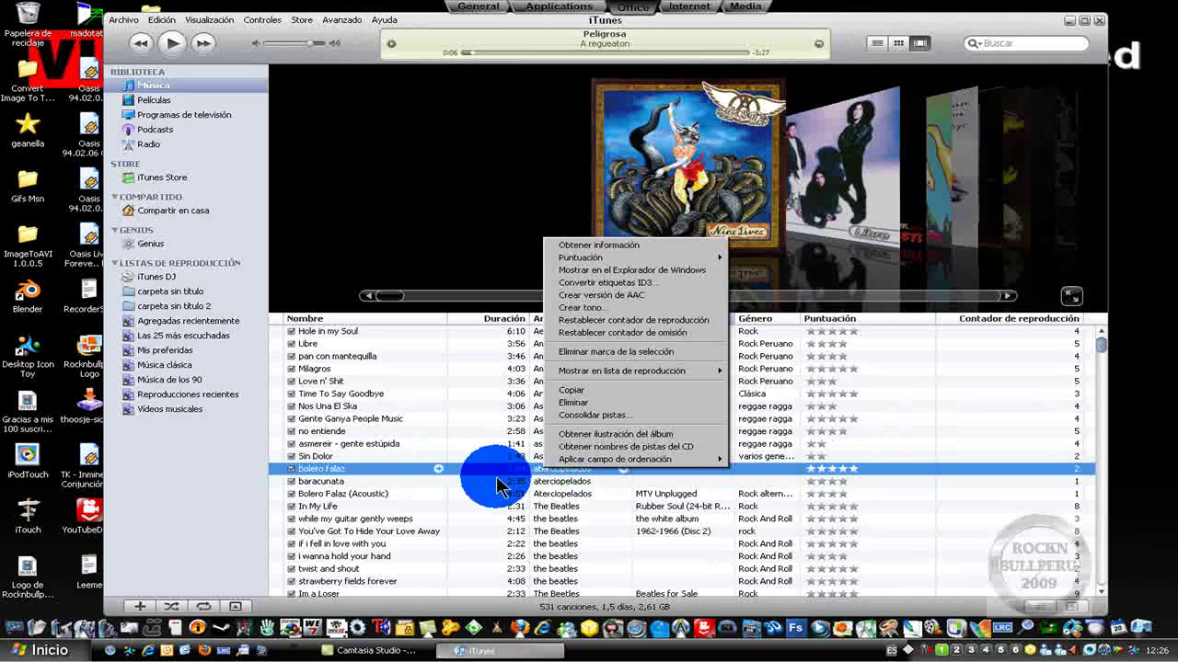
{"action": "left_click", "coordinate": [497, 486]}
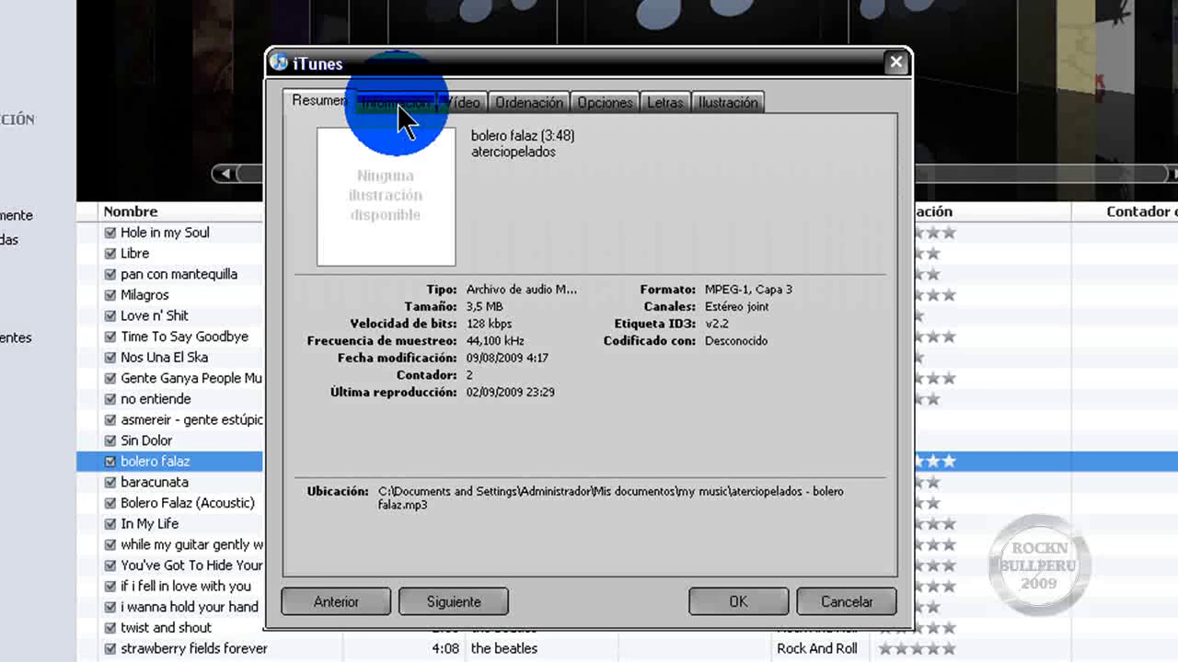
{"action": "left_click", "coordinate": [397, 104]}
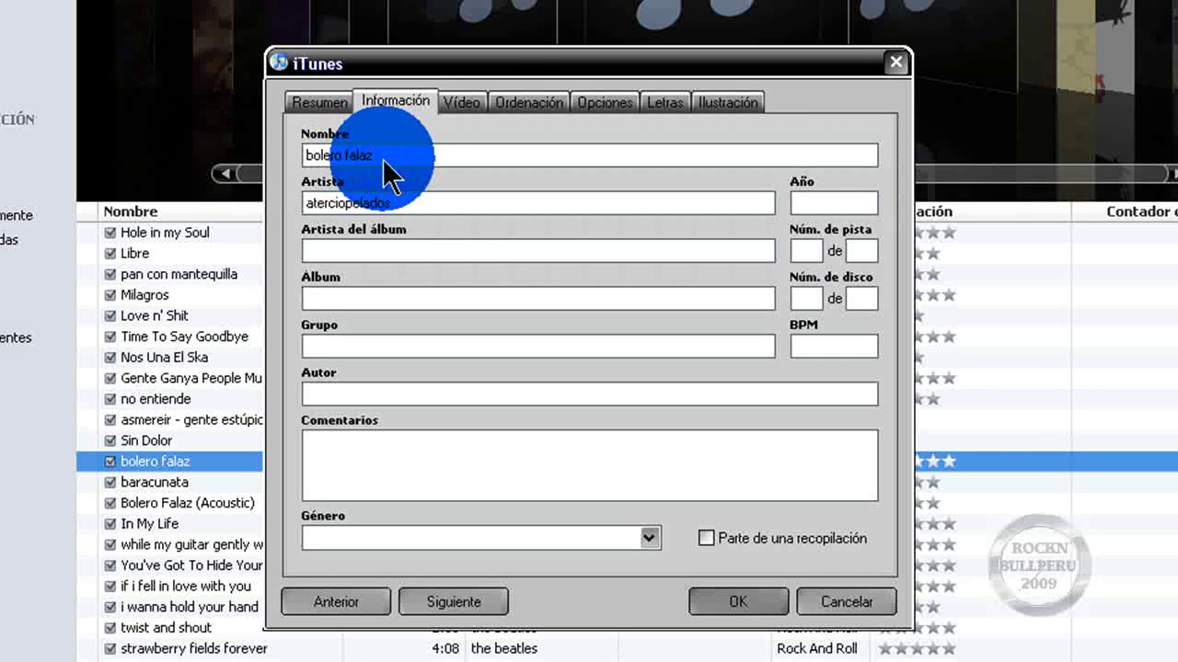
{"action": "double_click", "coordinate": [401, 204]}
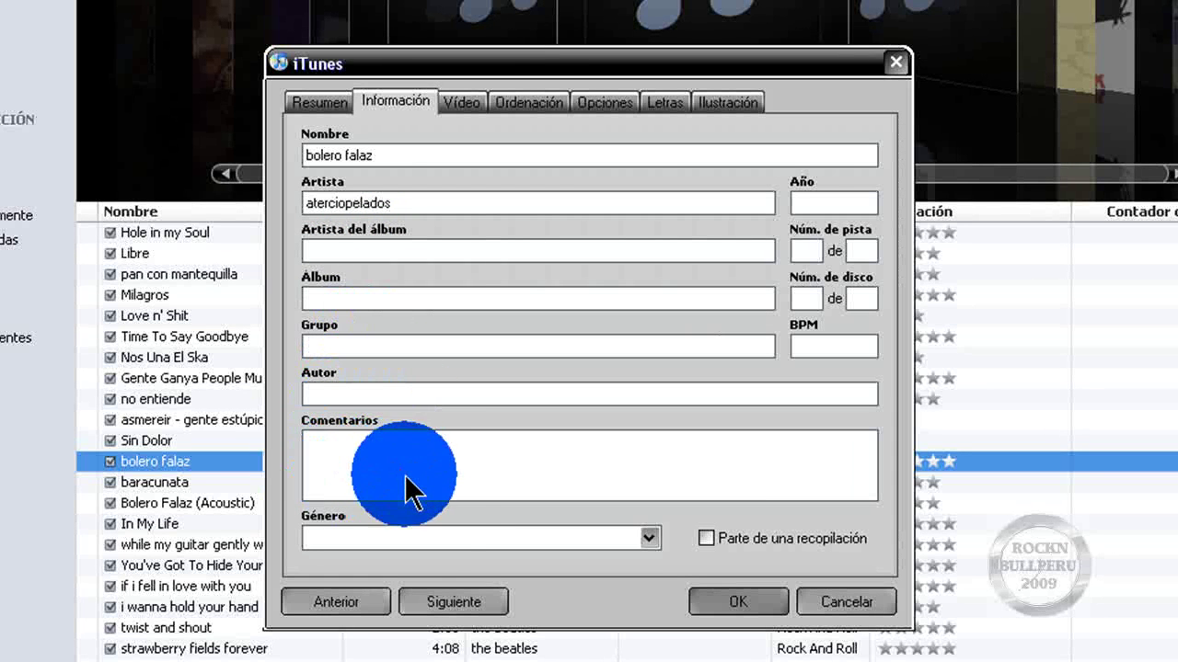
{"action": "left_click", "coordinate": [650, 535]}
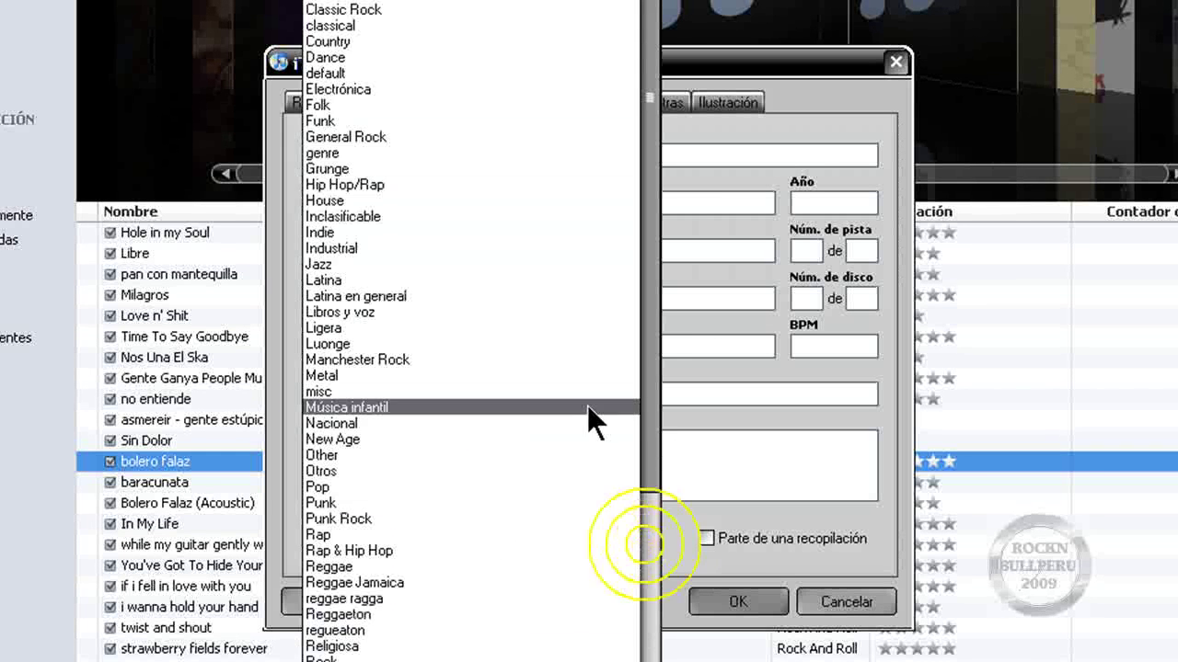
{"action": "left_click", "coordinate": [668, 536]}
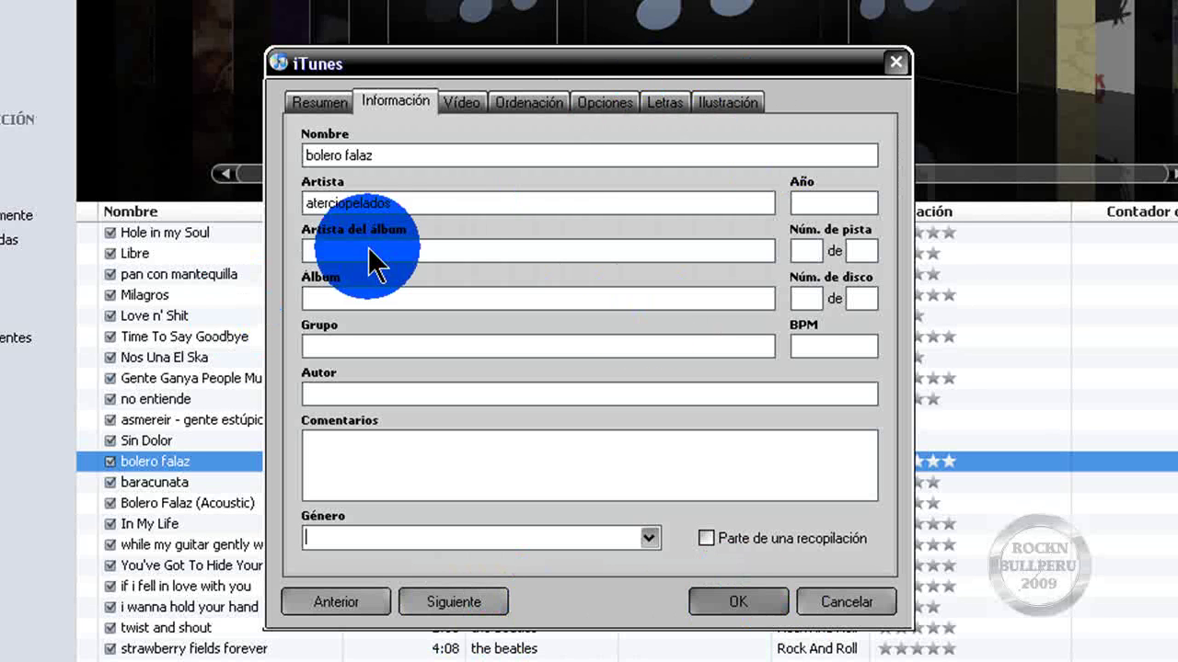
Try to add the Limp Bizkit album cover image as artwork for "bolero falaz", and cancel the song information changes
{"action": "left_click", "coordinate": [729, 103]}
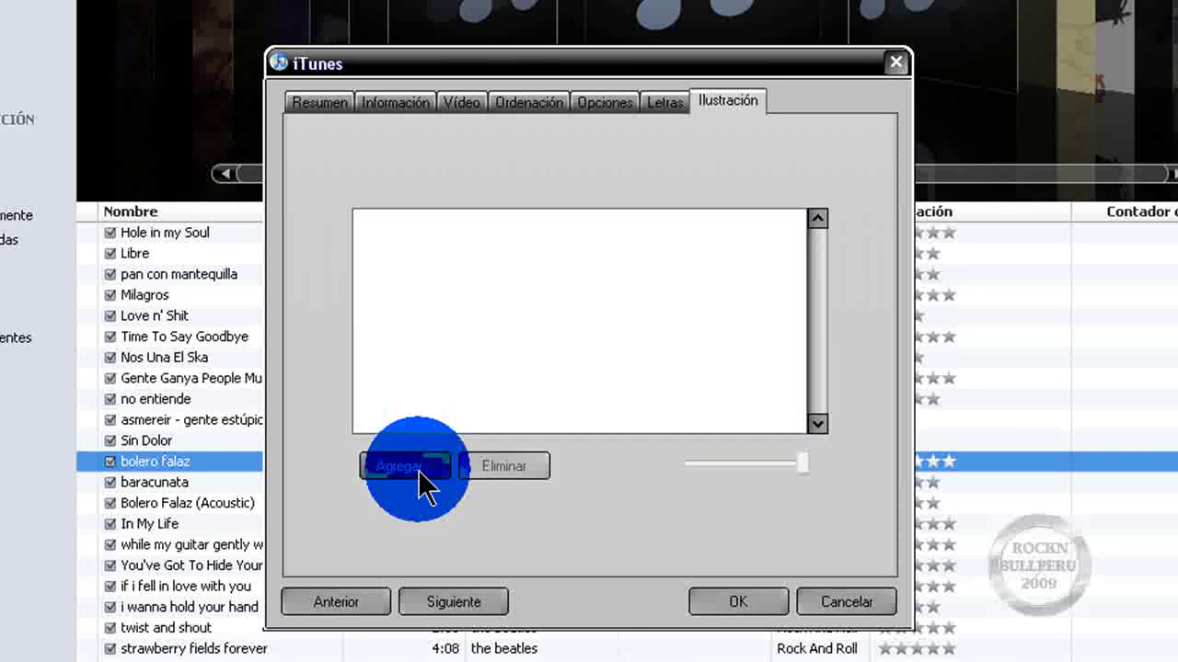
{"action": "left_click", "coordinate": [417, 470]}
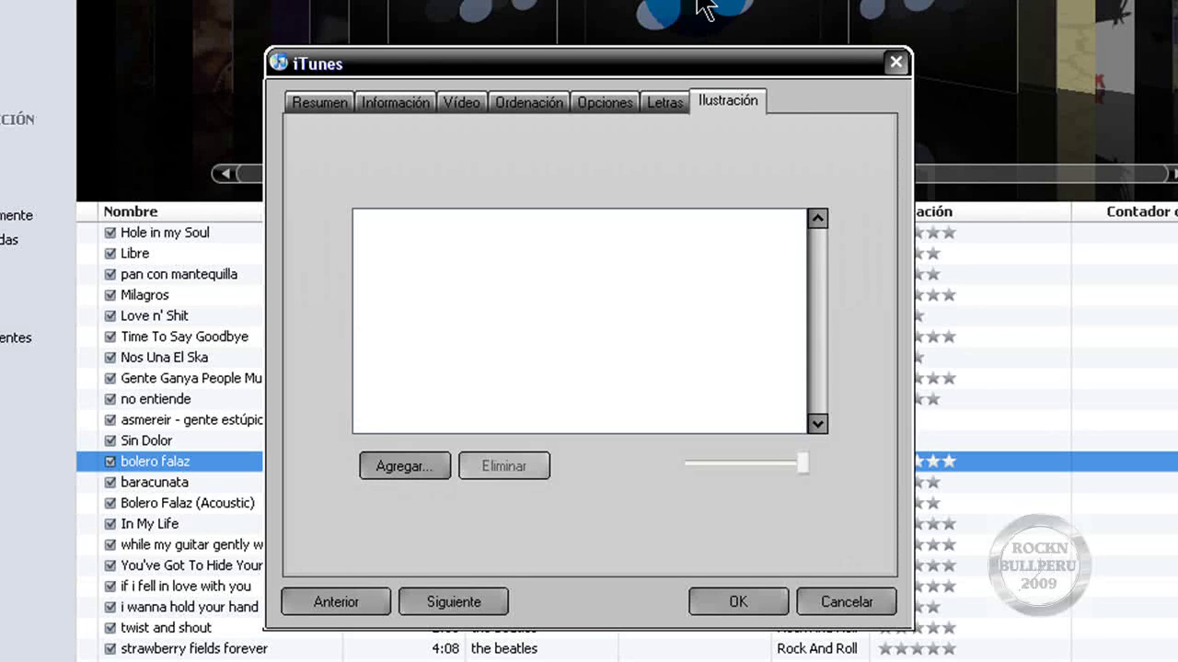
{"action": "left_click", "coordinate": [428, 471]}
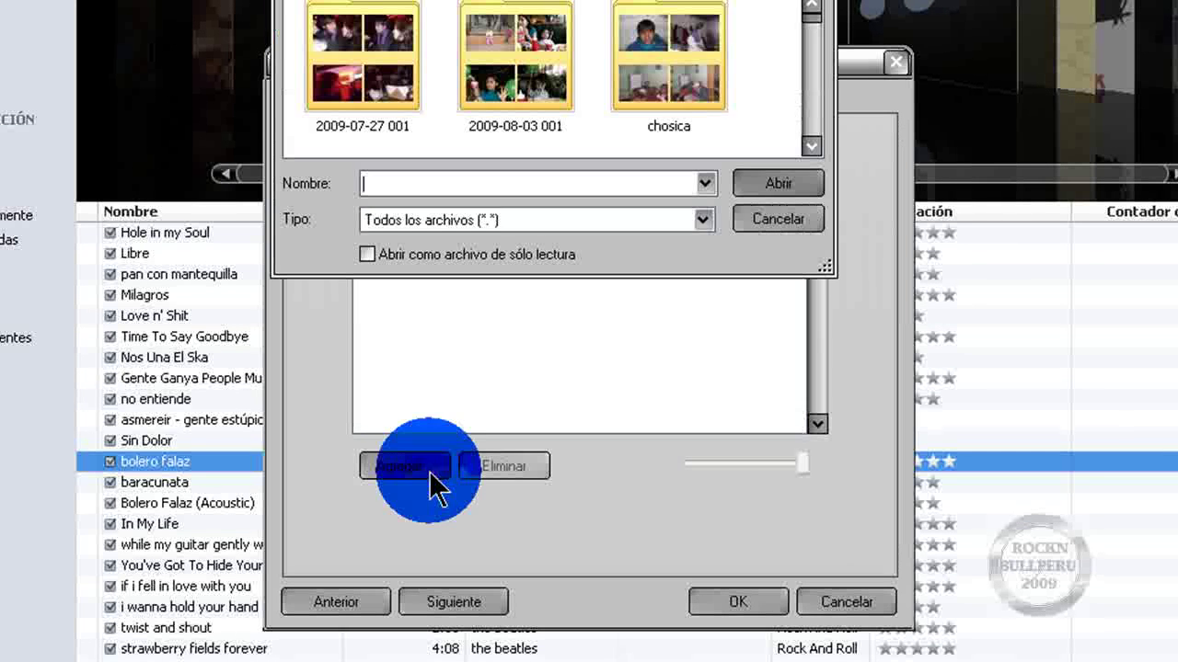
{"action": "left_click", "coordinate": [780, 219]}
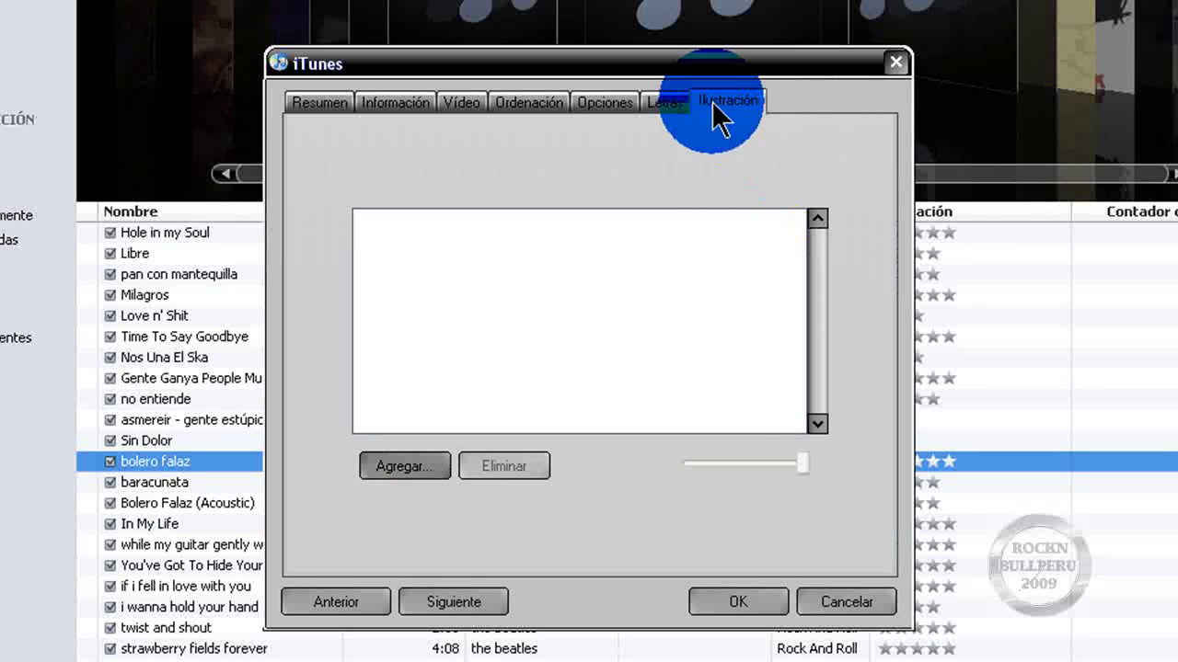
{"action": "left_click", "coordinate": [419, 467]}
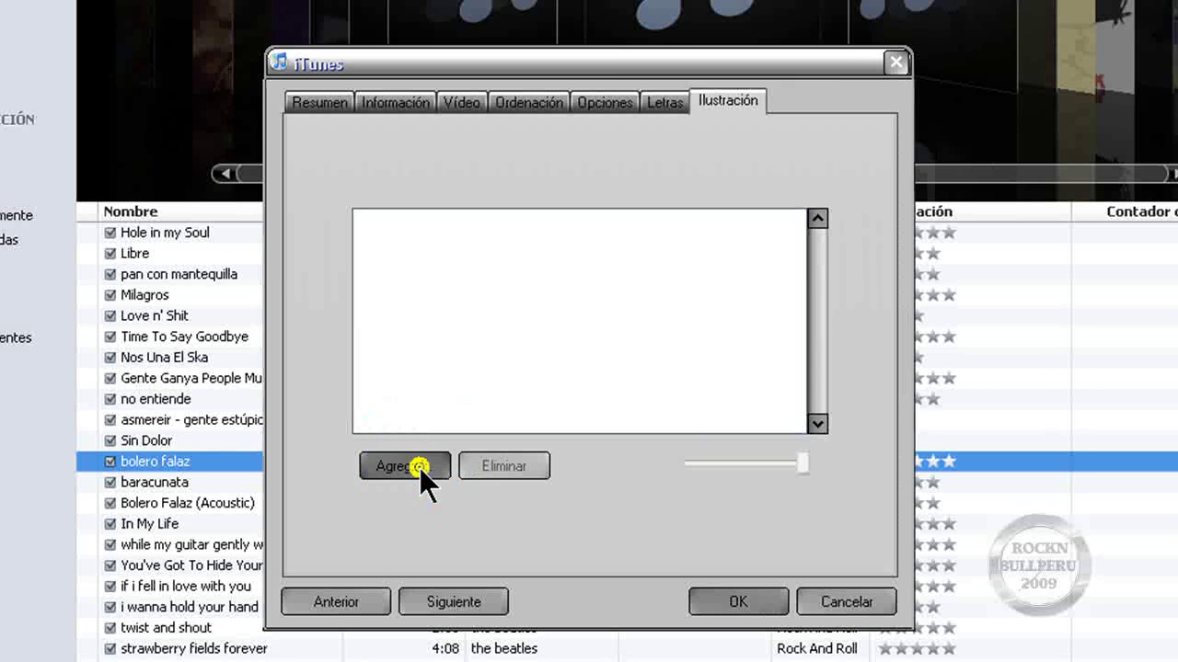
{"action": "left_click", "coordinate": [809, 15]}
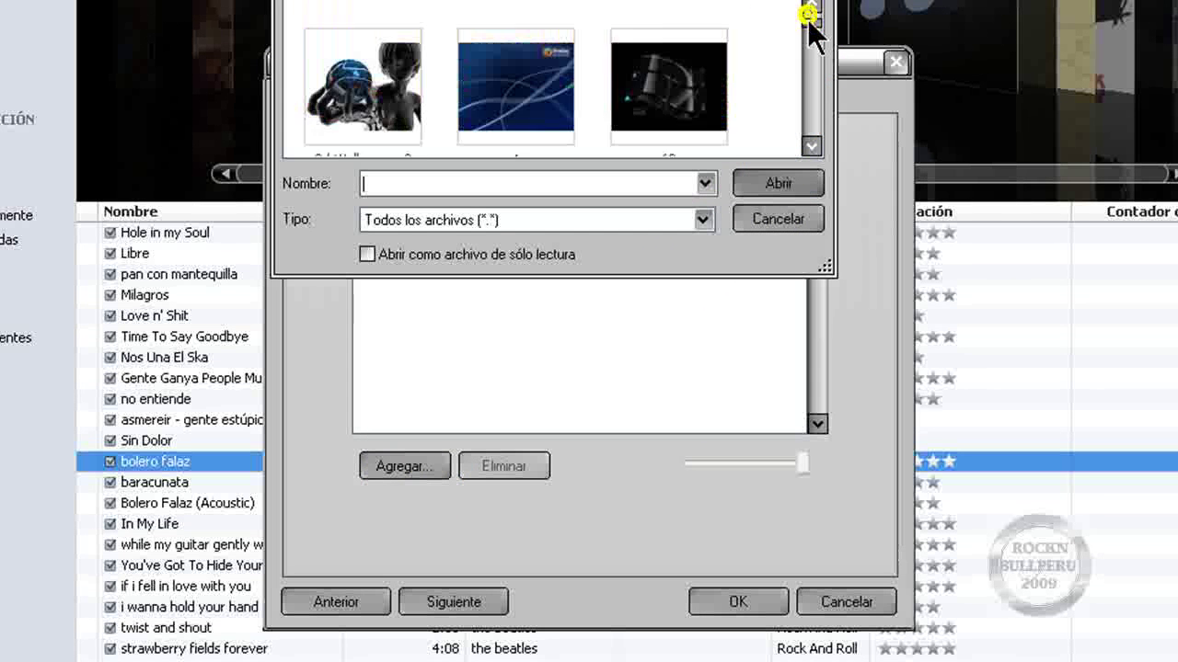
{"action": "left_click_drag", "start_coordinate": [809, 15], "coordinate": [807, 92]}
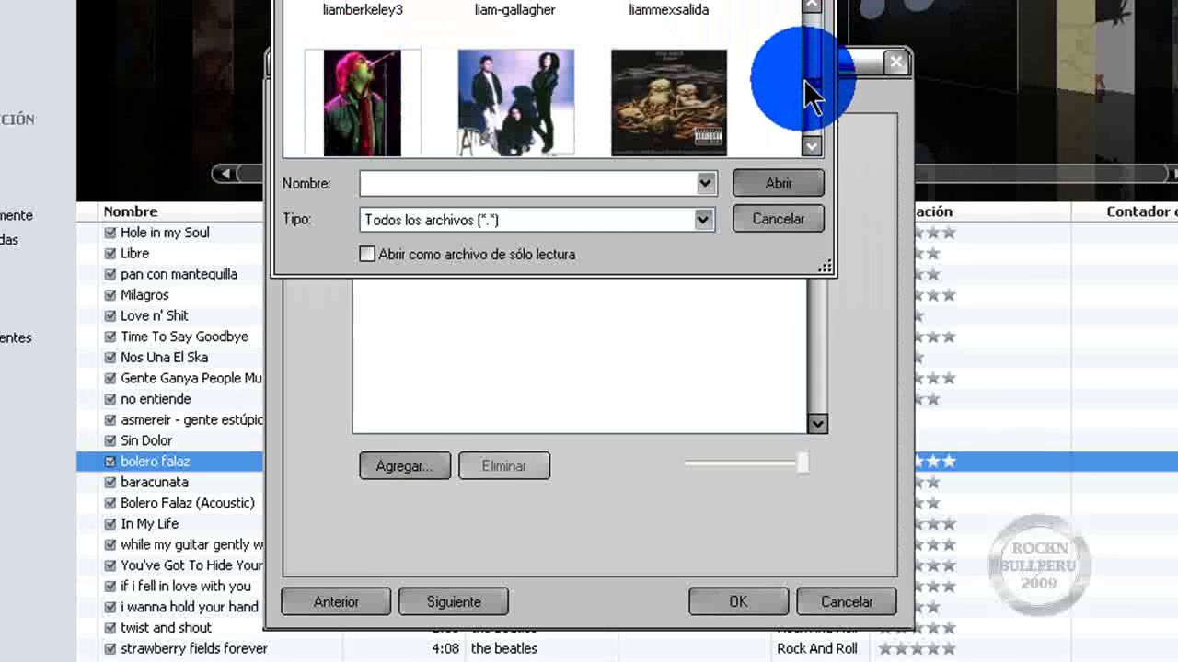
{"action": "left_click", "coordinate": [670, 115]}
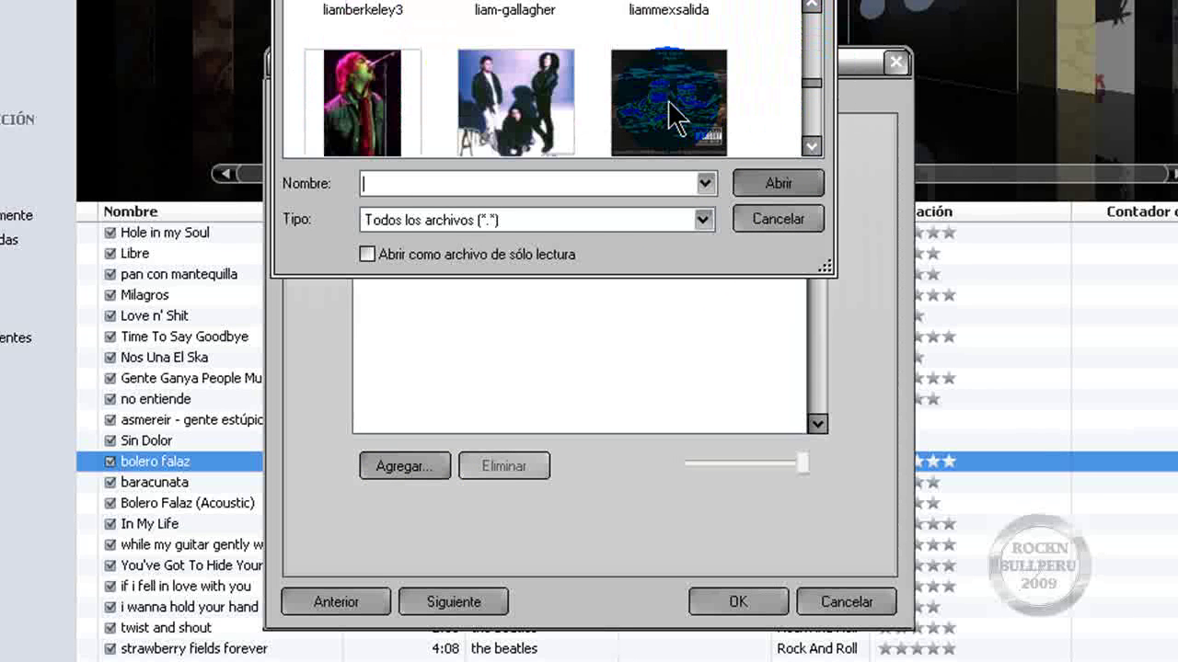
{"action": "left_click", "coordinate": [764, 188]}
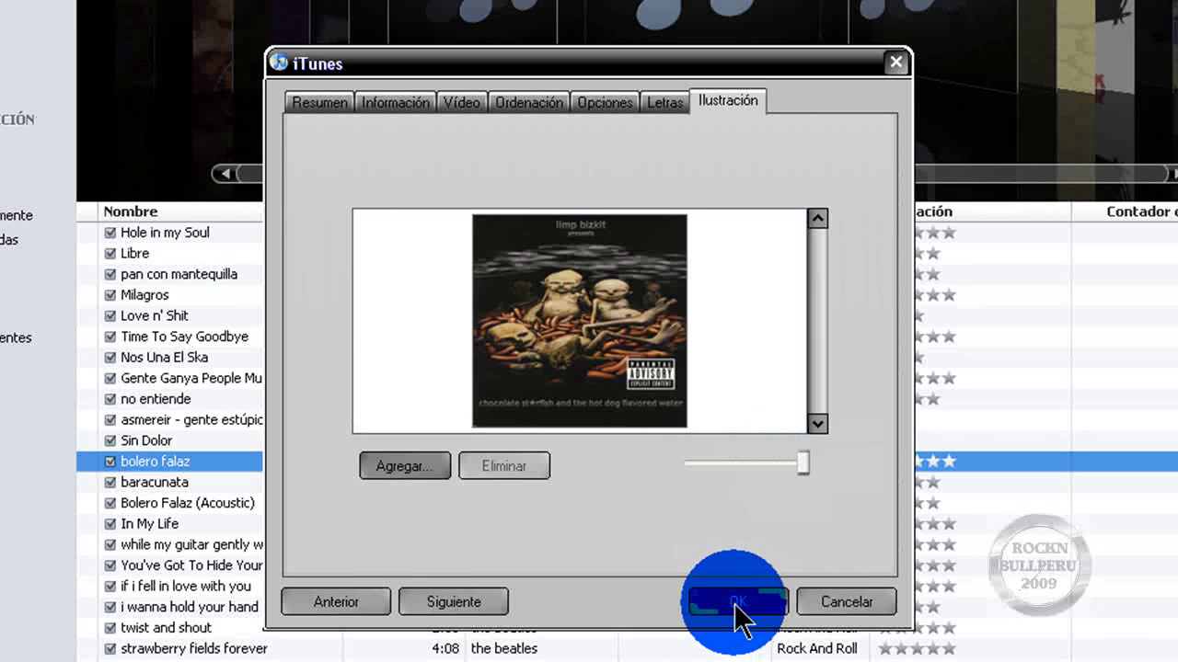
{"action": "left_click", "coordinate": [850, 605]}
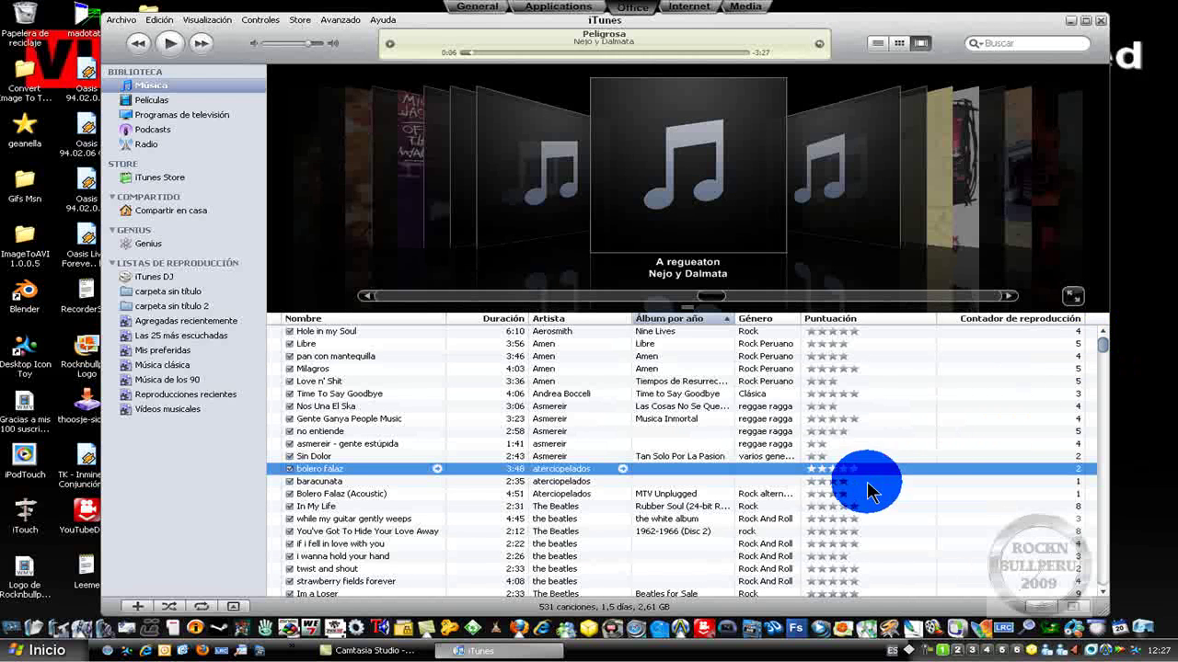
{"action": "left_click", "coordinate": [863, 470]}
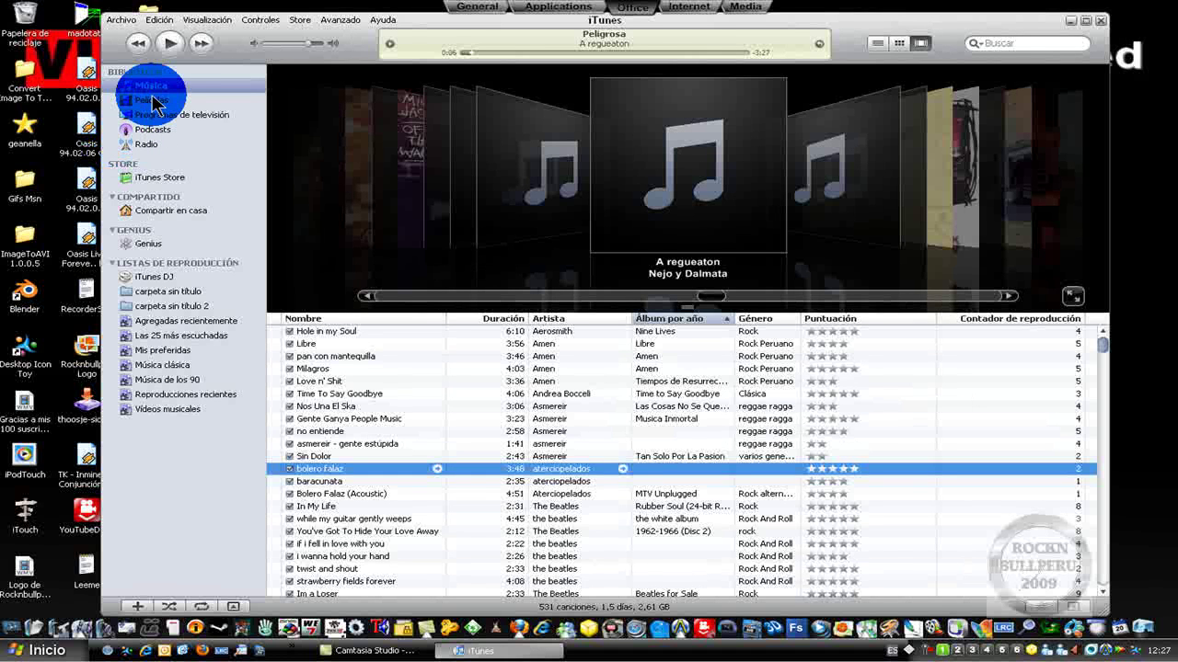
{"action": "left_click", "coordinate": [1070, 21]}
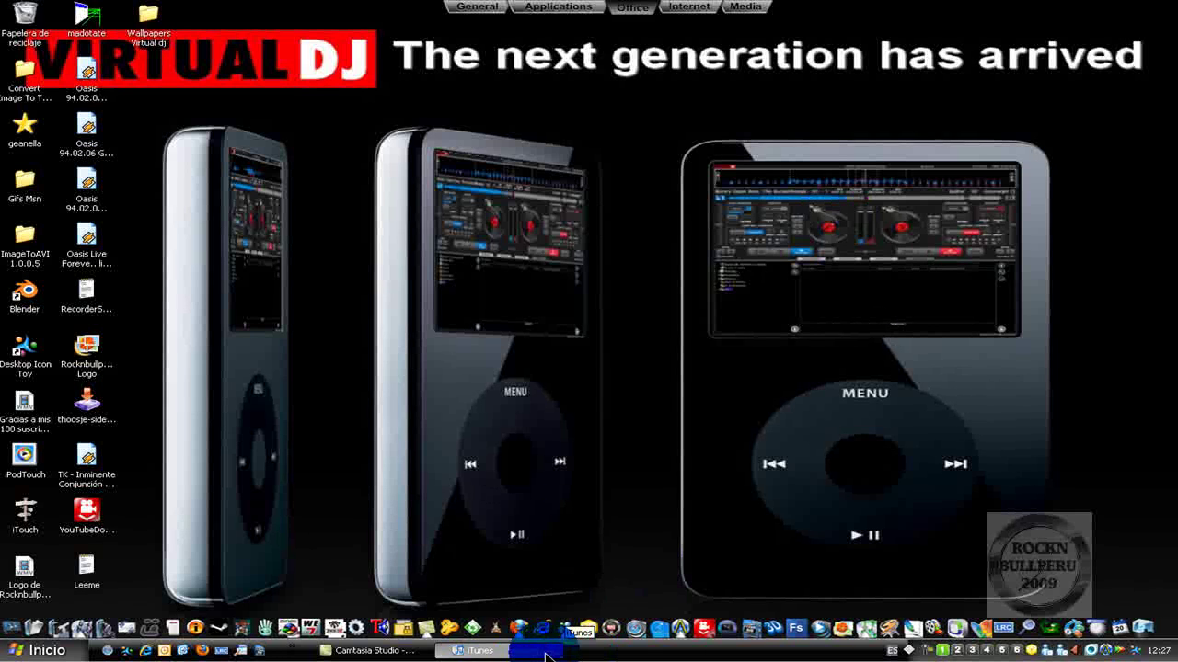
{"action": "left_click", "coordinate": [495, 651]}
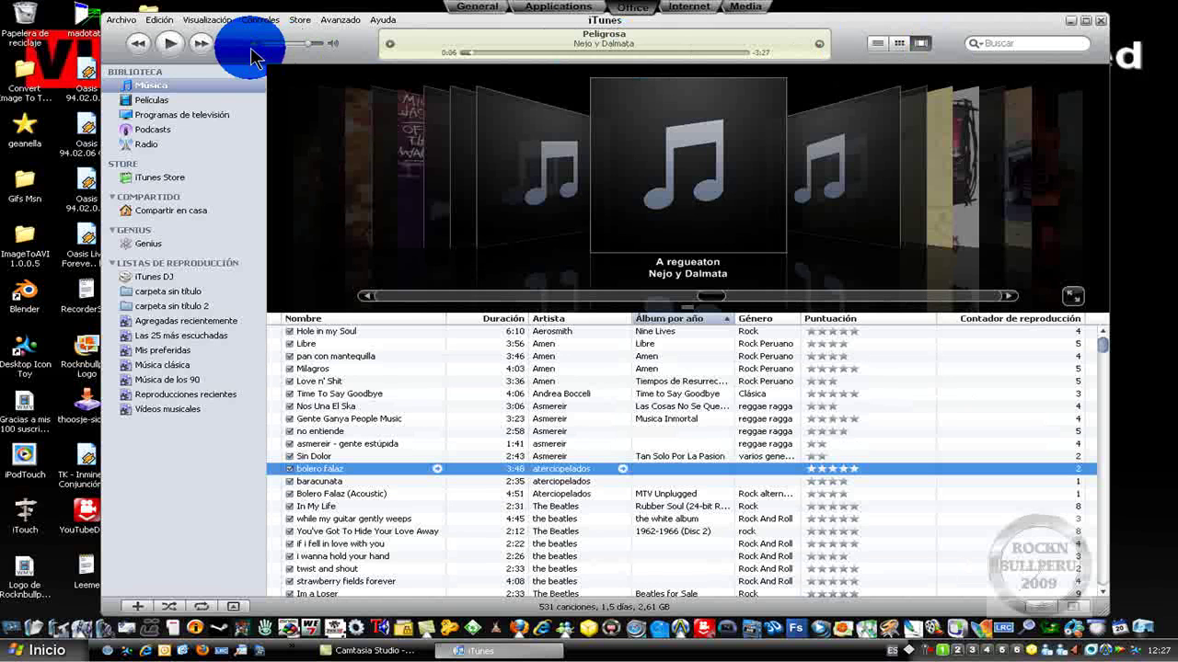
Look through the iTunes display and visualizer options, and open the iTunes Store
{"action": "left_click", "coordinate": [206, 20]}
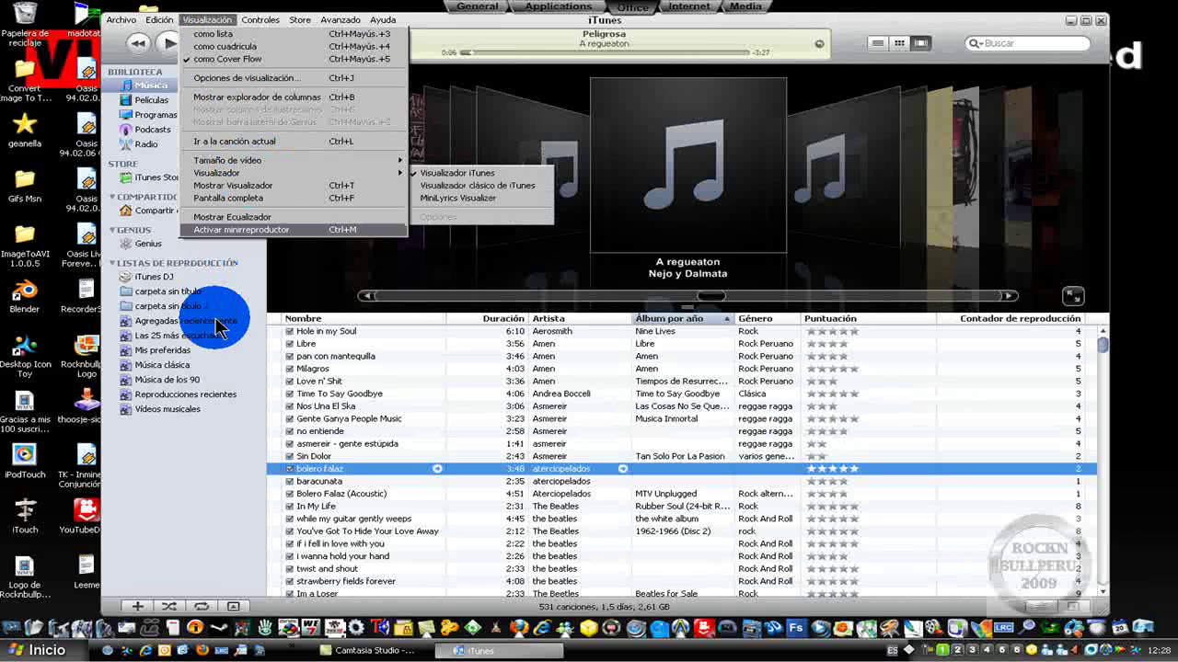
{"action": "left_click", "coordinate": [244, 469]}
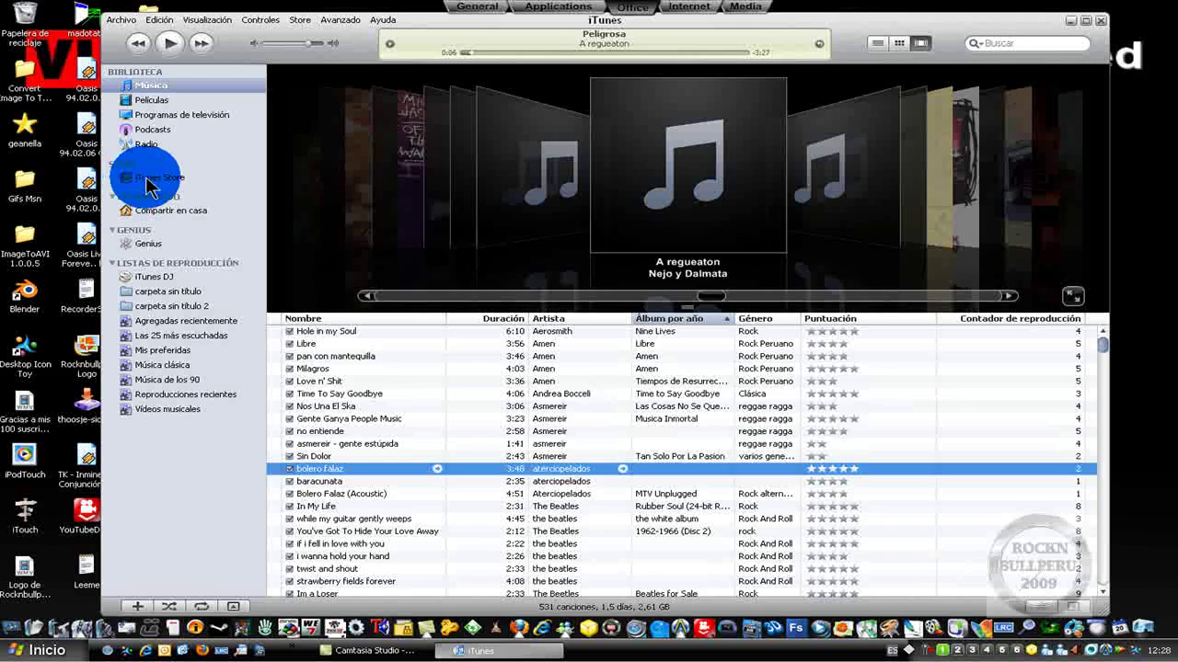
{"action": "left_click", "coordinate": [150, 180]}
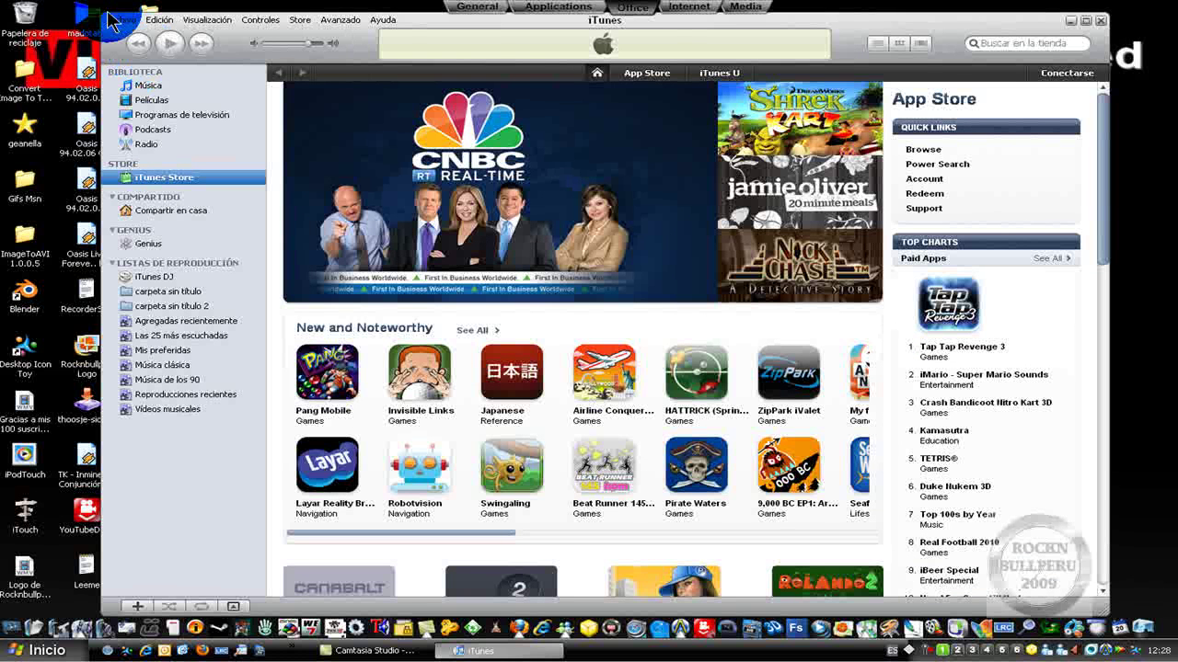
Minimize iTunes, switch to Firefox and search Google for "apple itunes"
{"action": "left_click", "coordinate": [1070, 20]}
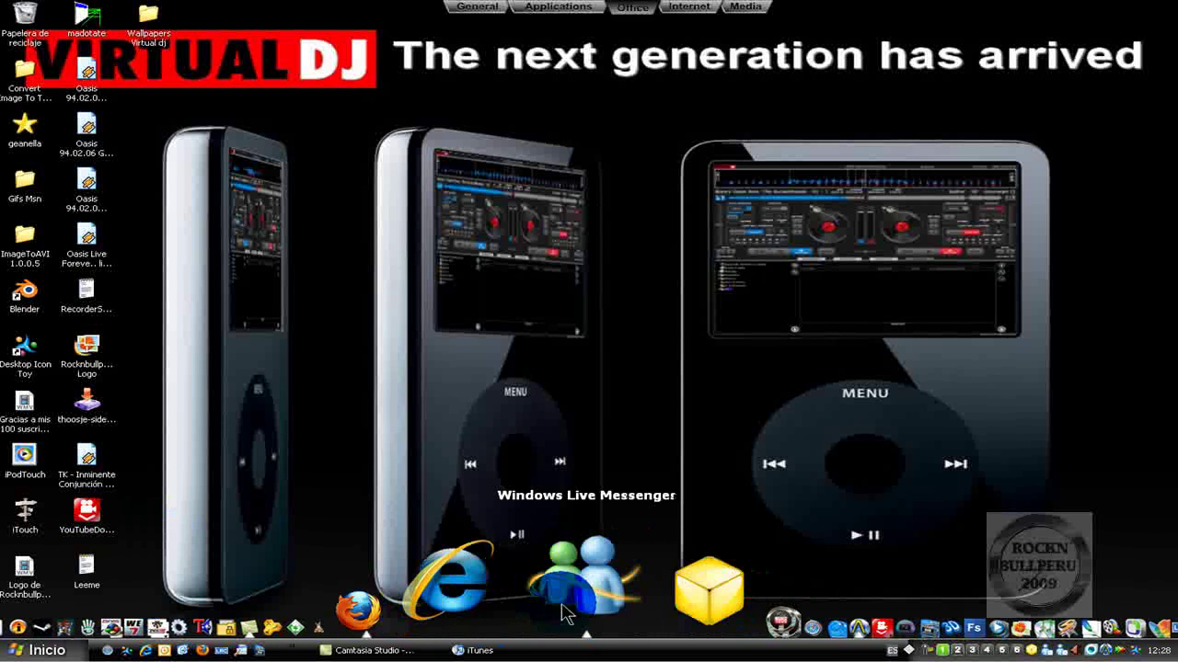
{"action": "left_click", "coordinate": [478, 598]}
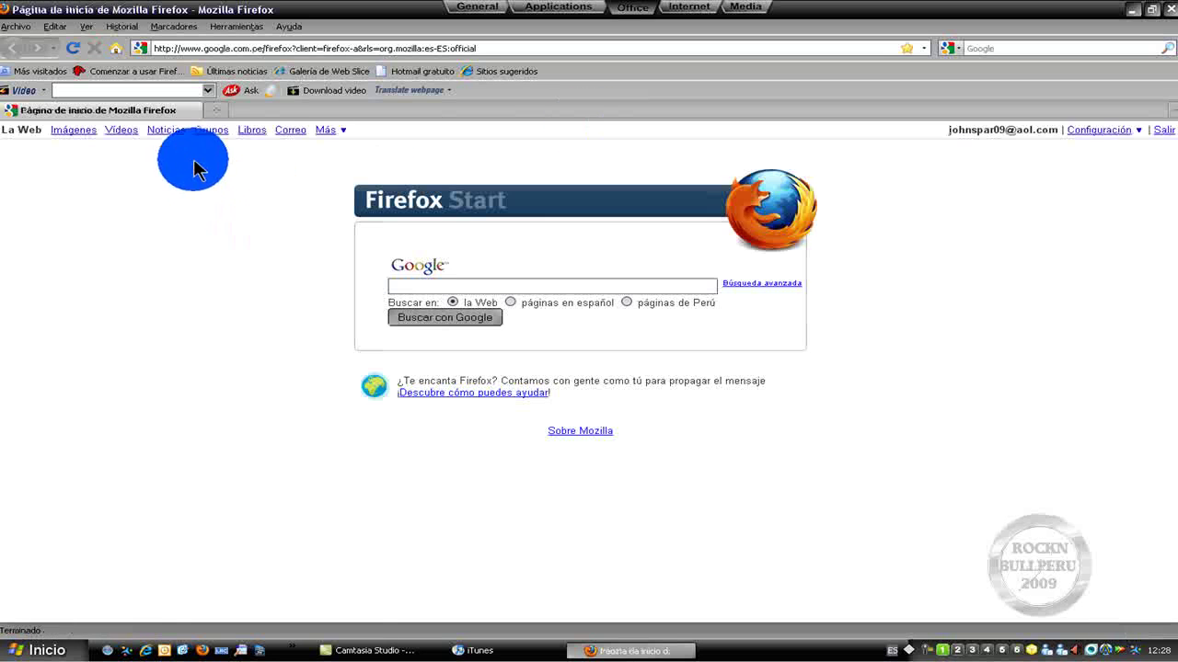
{"action": "left_click", "coordinate": [471, 293]}
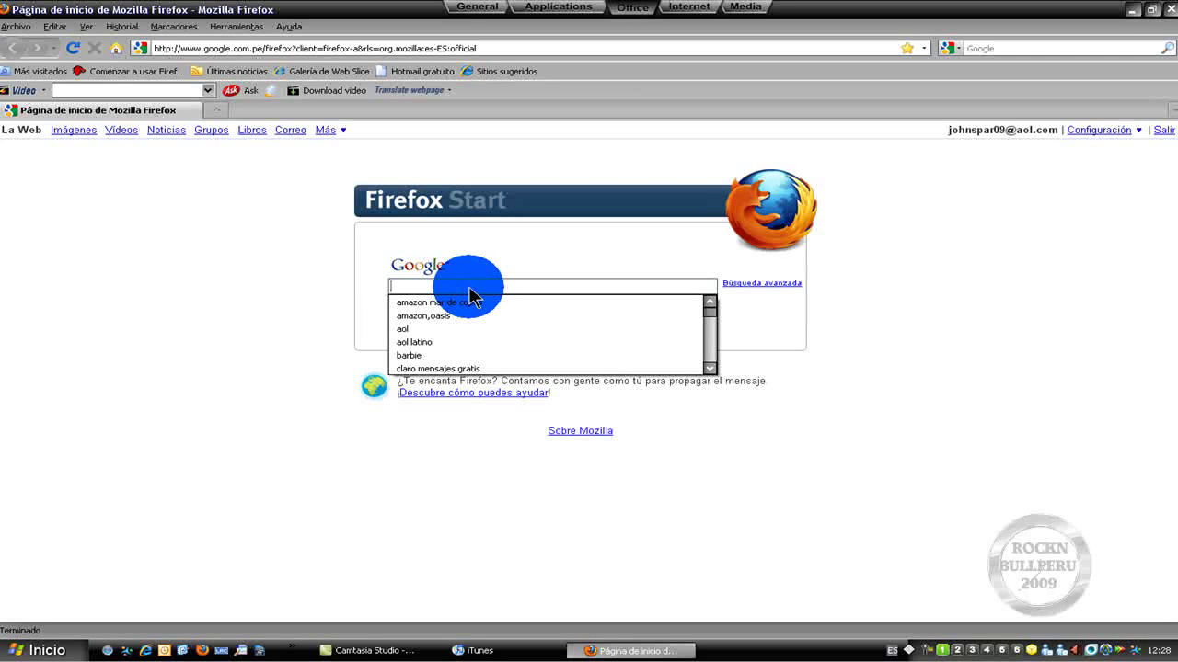
{"action": "type", "text": "appl"}
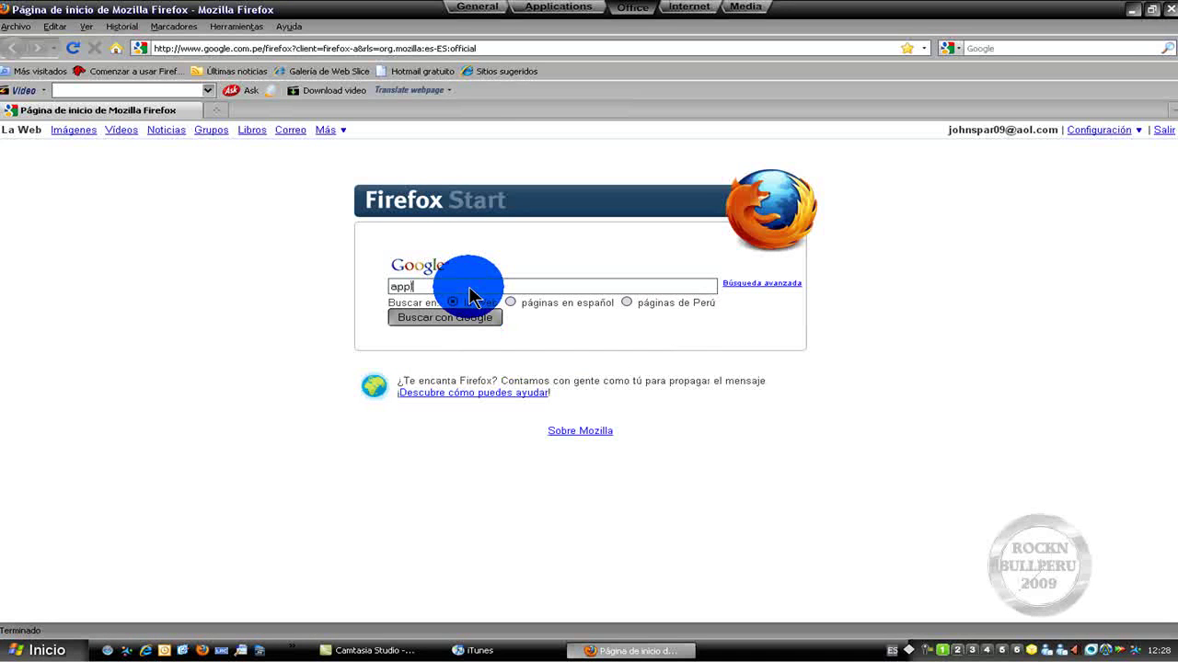
{"action": "type", "text": "e itunes"}
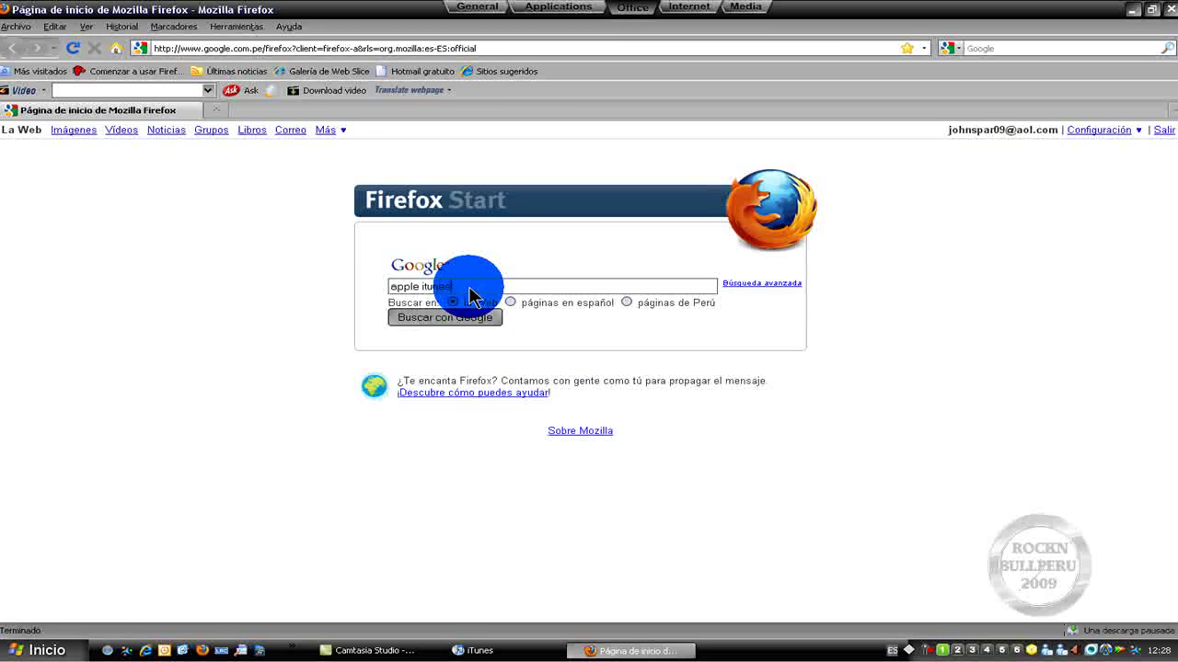
{"action": "key", "text": "Return"}
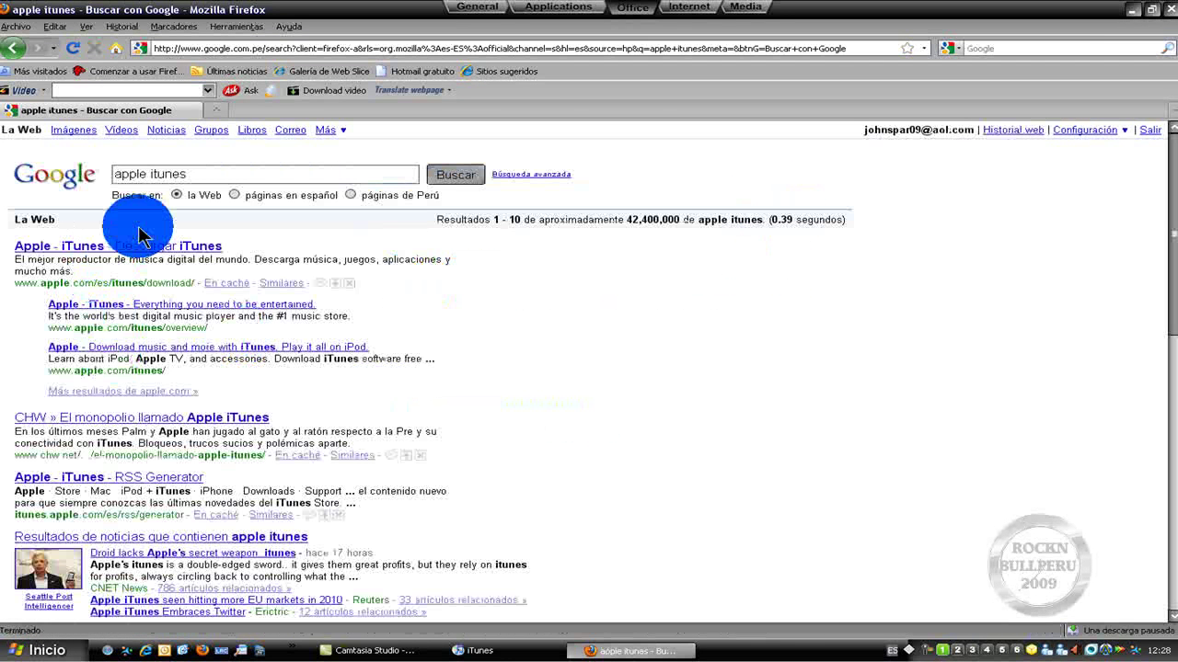
Open the "Apple - iTunes - Descargar iTunes" result, review the Windows requirements, and go to Apple's iPod + iTunes page
{"action": "left_click", "coordinate": [132, 247]}
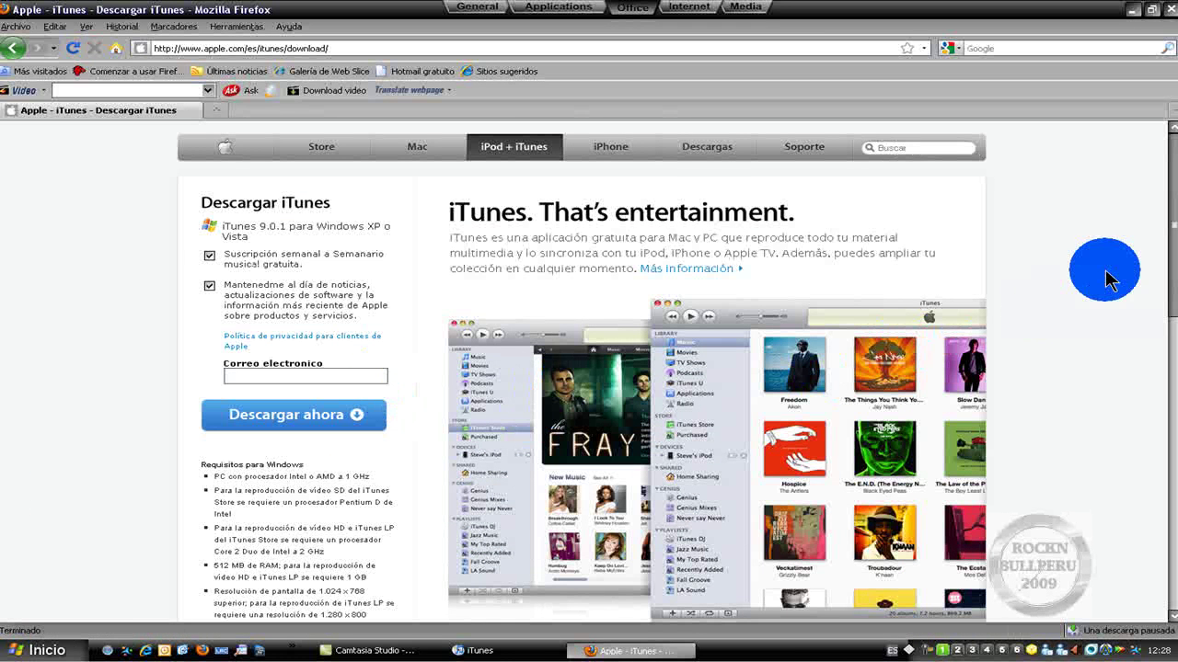
{"action": "scroll", "coordinate": [1107, 280], "scroll_direction": "down", "scroll_amount": 6}
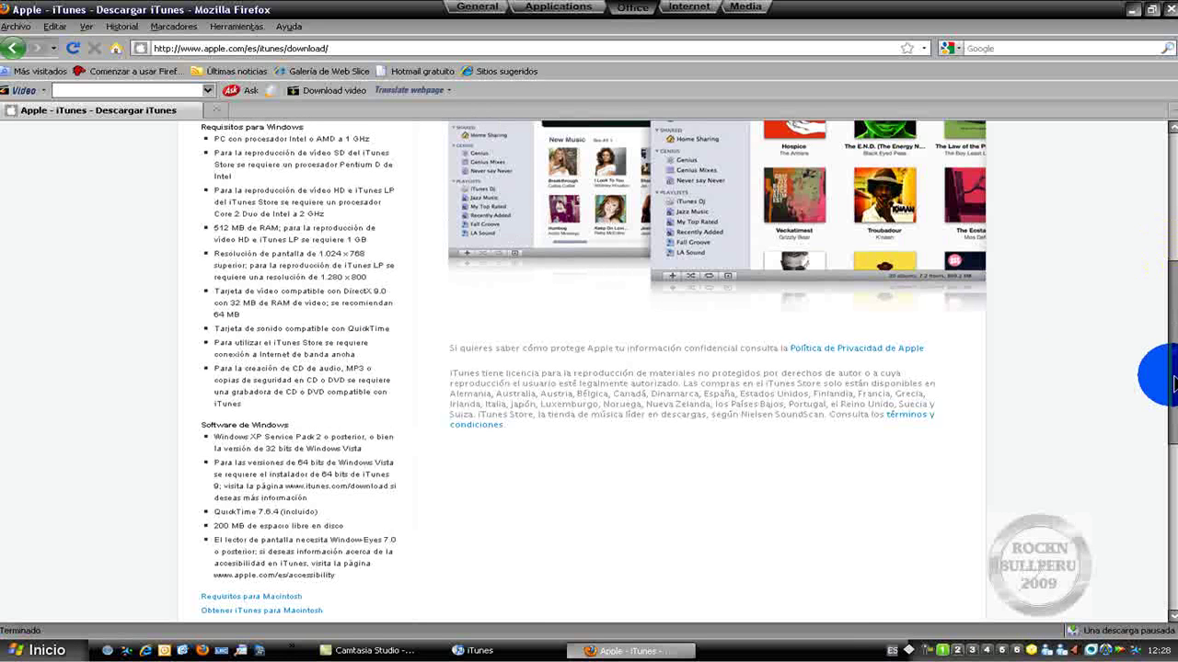
{"action": "scroll", "coordinate": [1168, 377], "scroll_direction": "up", "scroll_amount": 6}
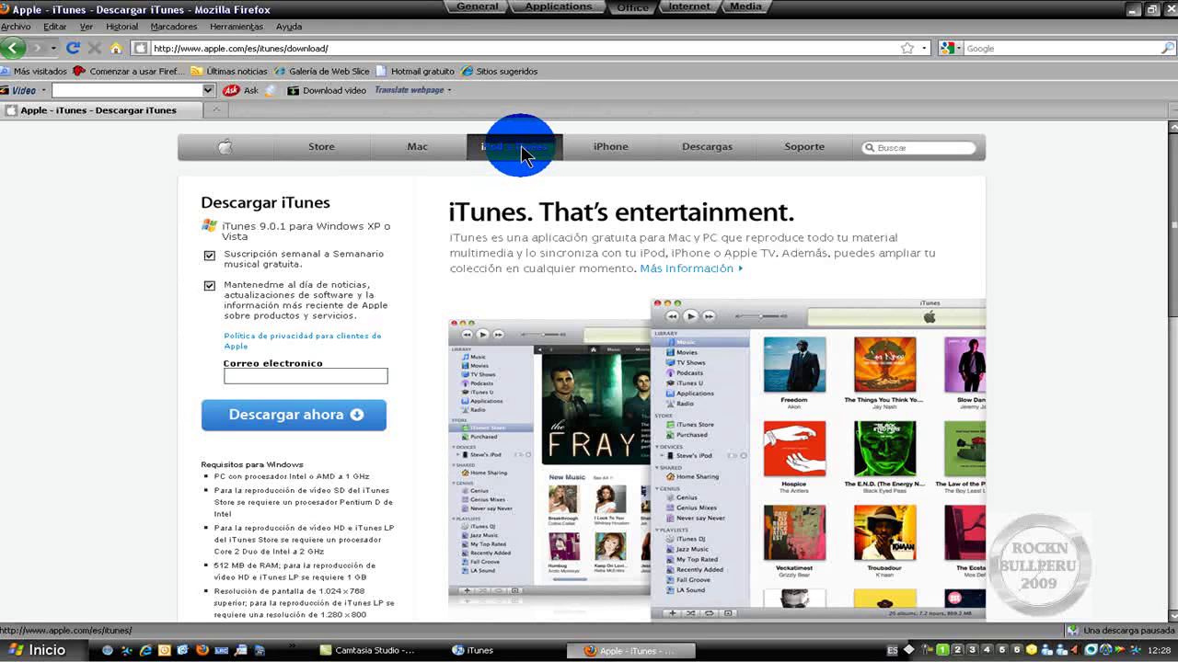
{"action": "left_click", "coordinate": [521, 155]}
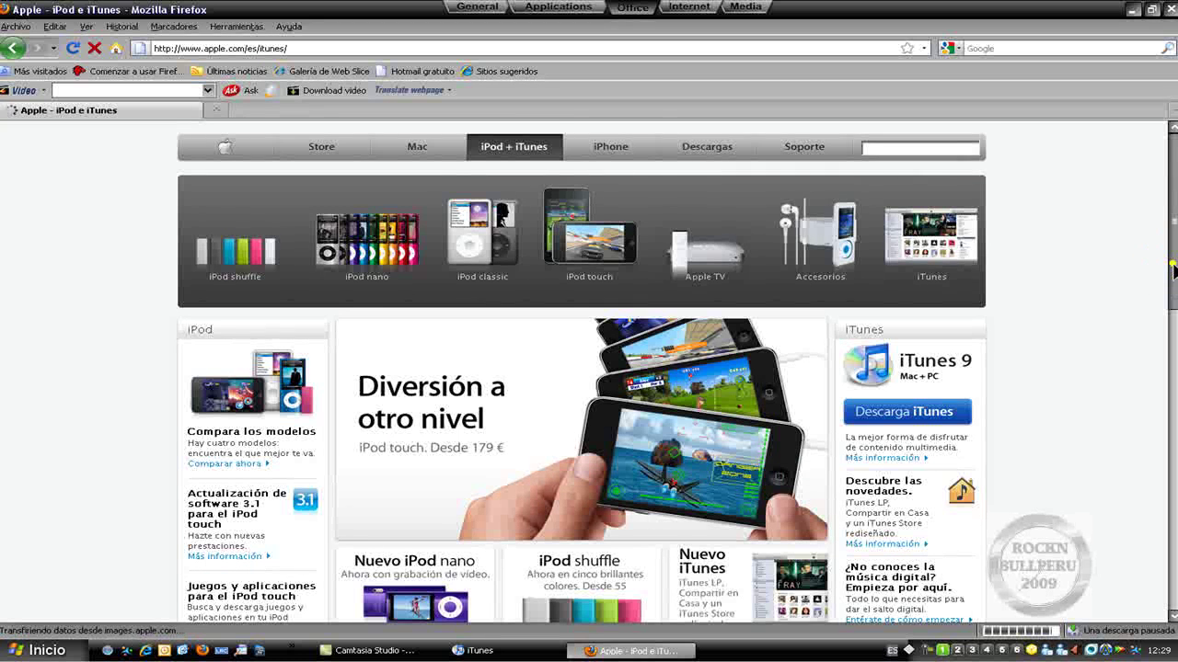
Look through Apple's iPod + iTunes page, from the iTunes preview section back to the product range, and choose the iPod touch
{"action": "left_click_drag", "start_coordinate": [1173, 269], "coordinate": [1173, 373]}
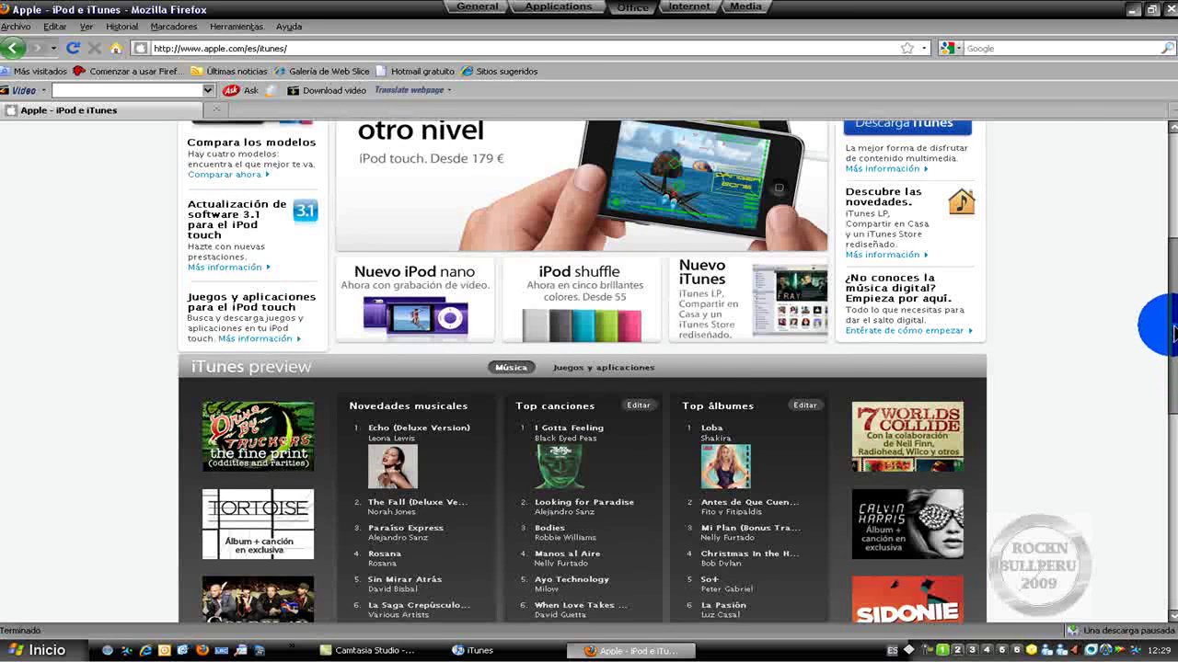
{"action": "left_click_drag", "start_coordinate": [1172, 331], "coordinate": [1173, 212]}
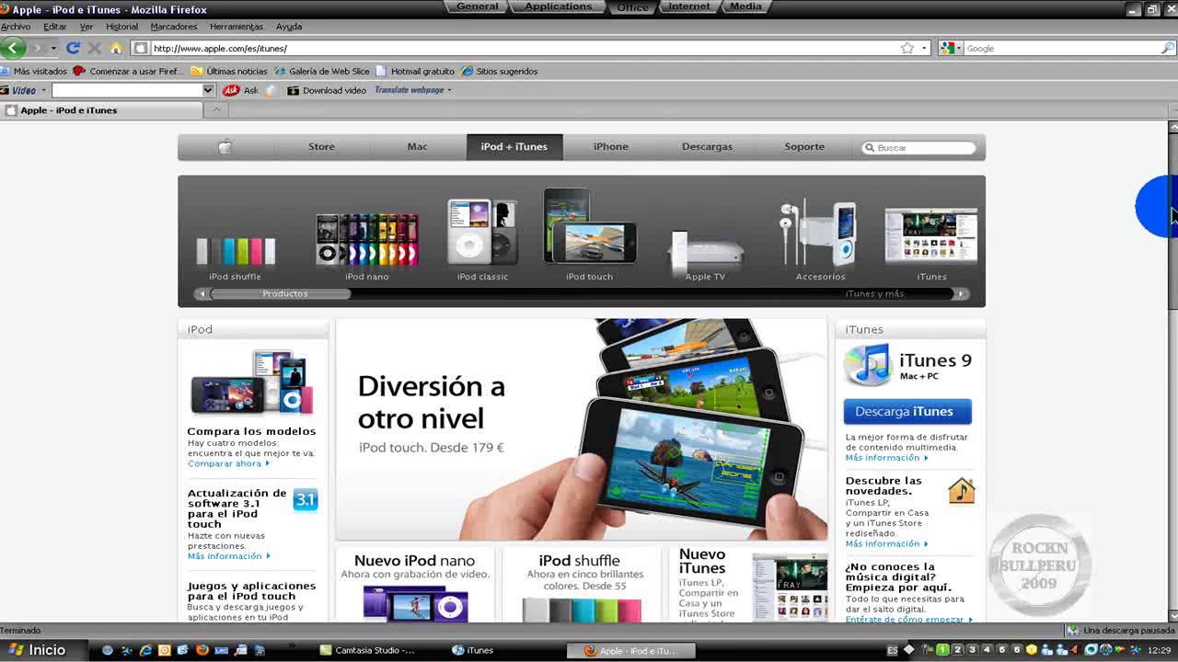
{"action": "mouse_move", "coordinate": [1172, 213]}
{"action": "left_mouse_down"}
{"action": "mouse_move", "coordinate": [1173, 517]}
{"action": "mouse_move", "coordinate": [1167, 225]}
{"action": "left_mouse_up"}
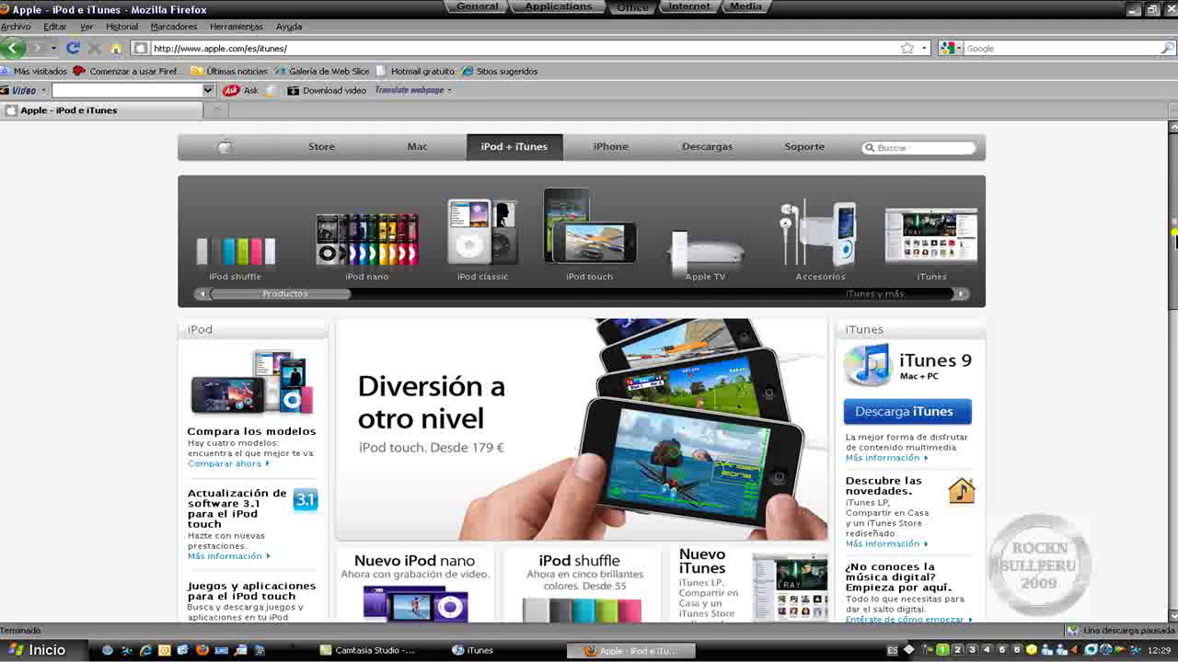
{"action": "scroll", "coordinate": [710, 525], "scroll_direction": "down", "scroll_amount": 2}
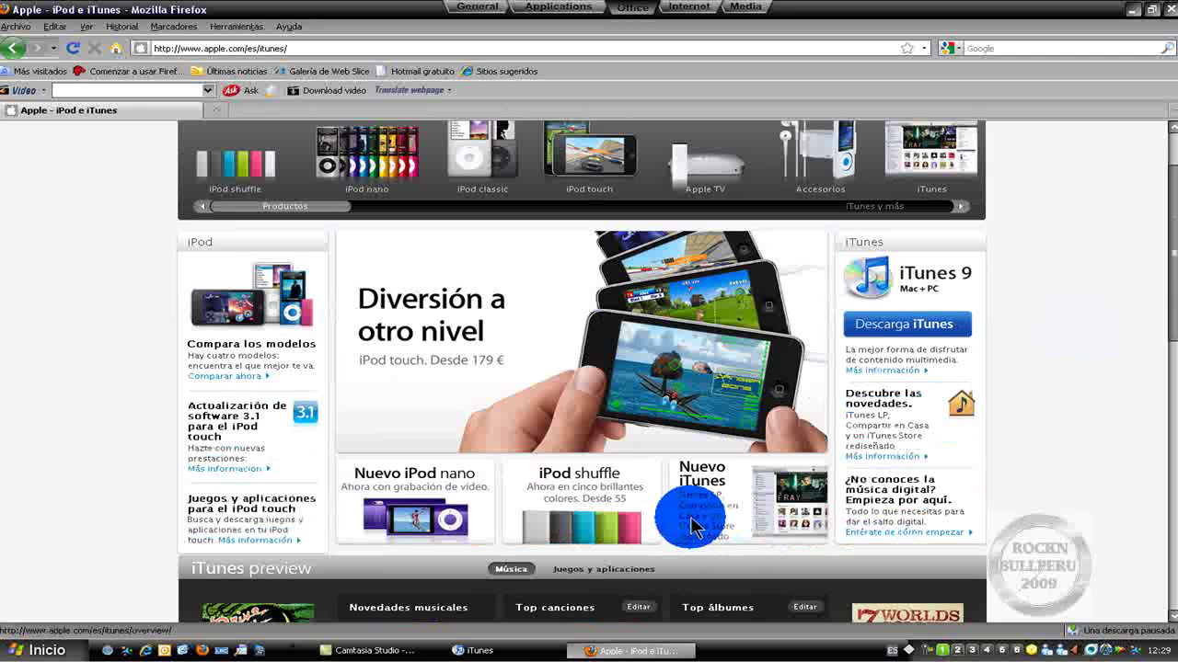
{"action": "left_click_drag", "start_coordinate": [1174, 263], "coordinate": [1173, 204]}
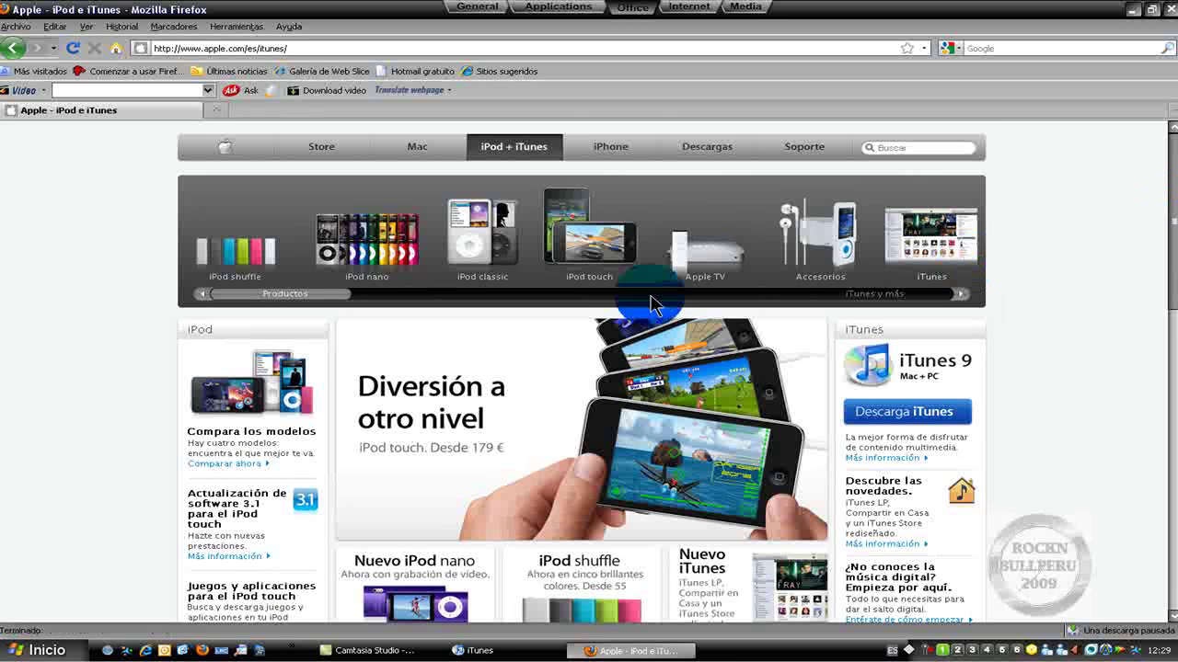
{"action": "left_click", "coordinate": [598, 252]}
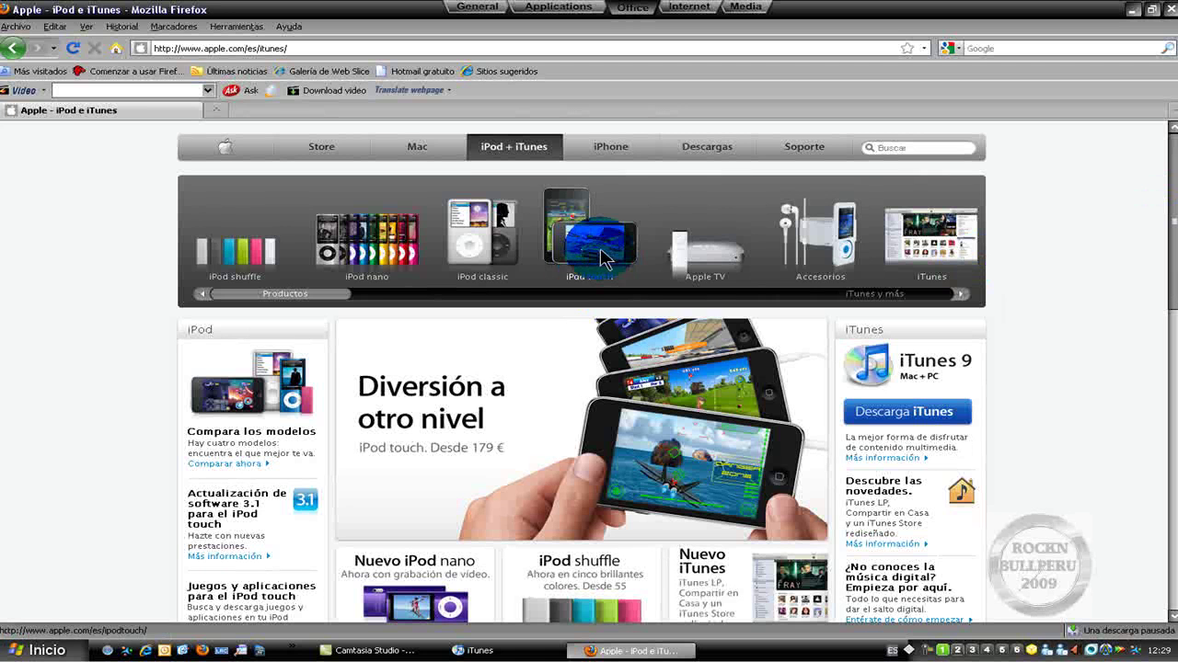